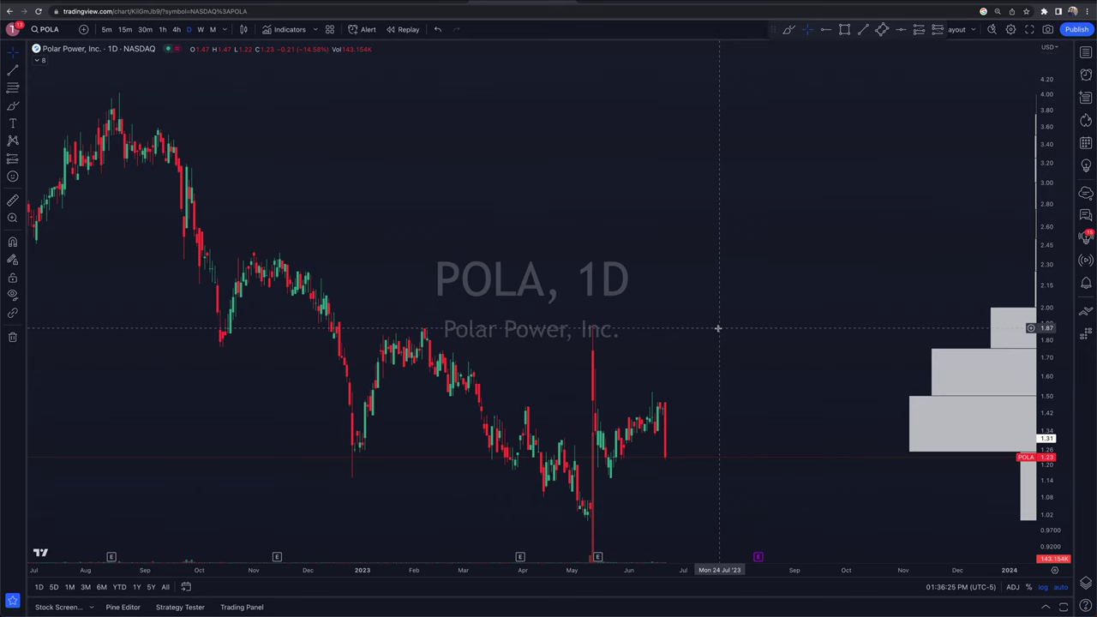
Go to the TradingView home page through the account menu
{"action": "left_click", "coordinate": [13, 30]}
{"action": "mouse_move", "coordinate": [70, 53]}
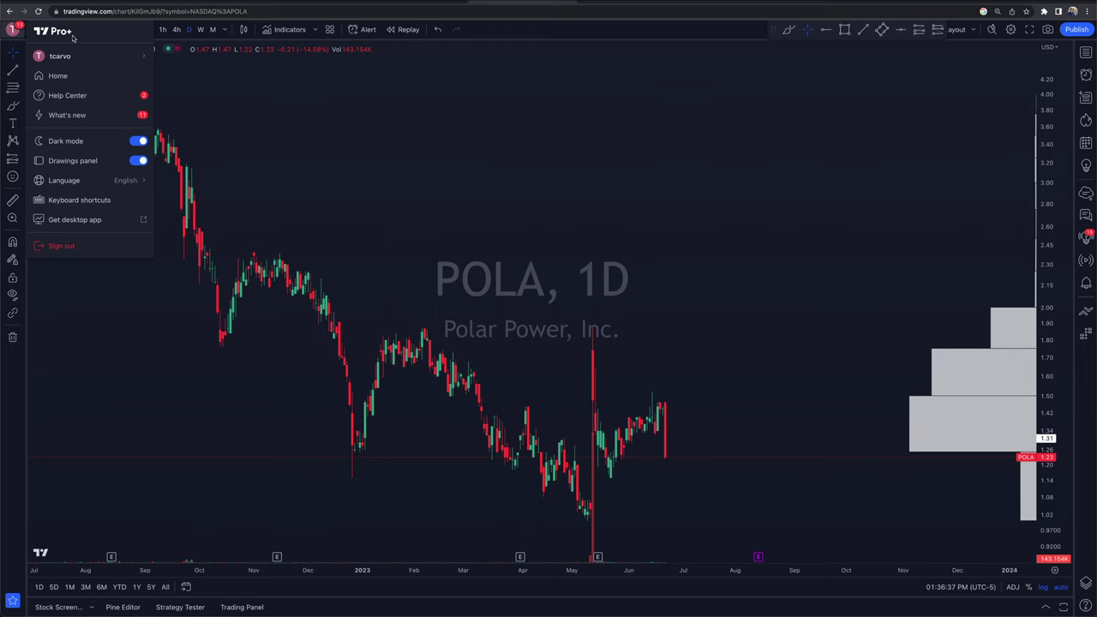
{"action": "left_click", "coordinate": [690, 261]}
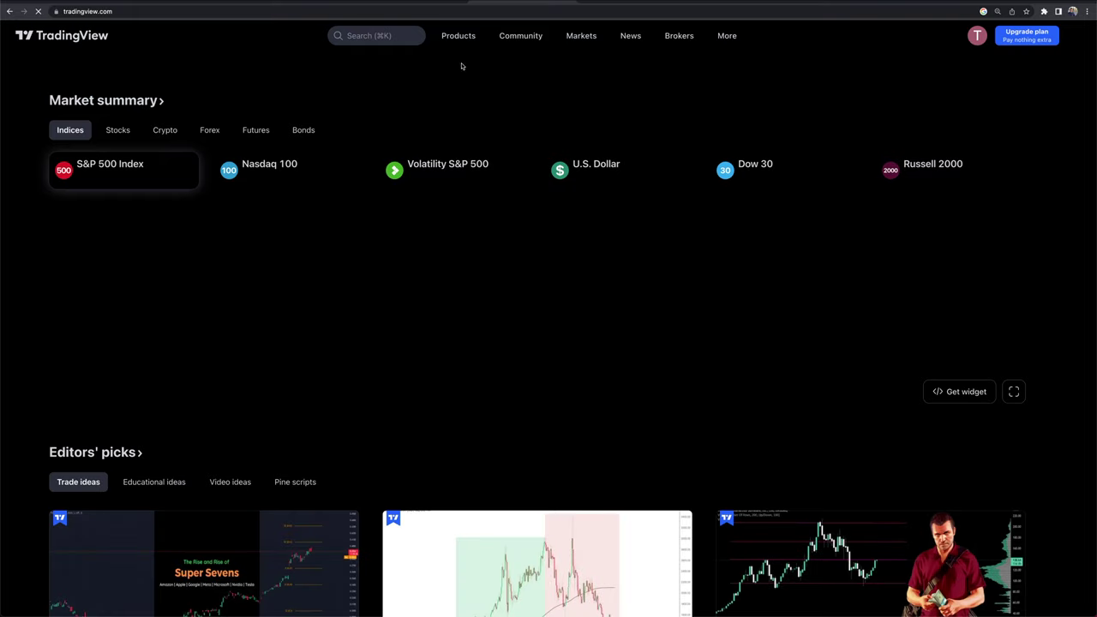
{"action": "scroll", "coordinate": [358, 299], "scroll_direction": "down", "scroll_amount": 2}
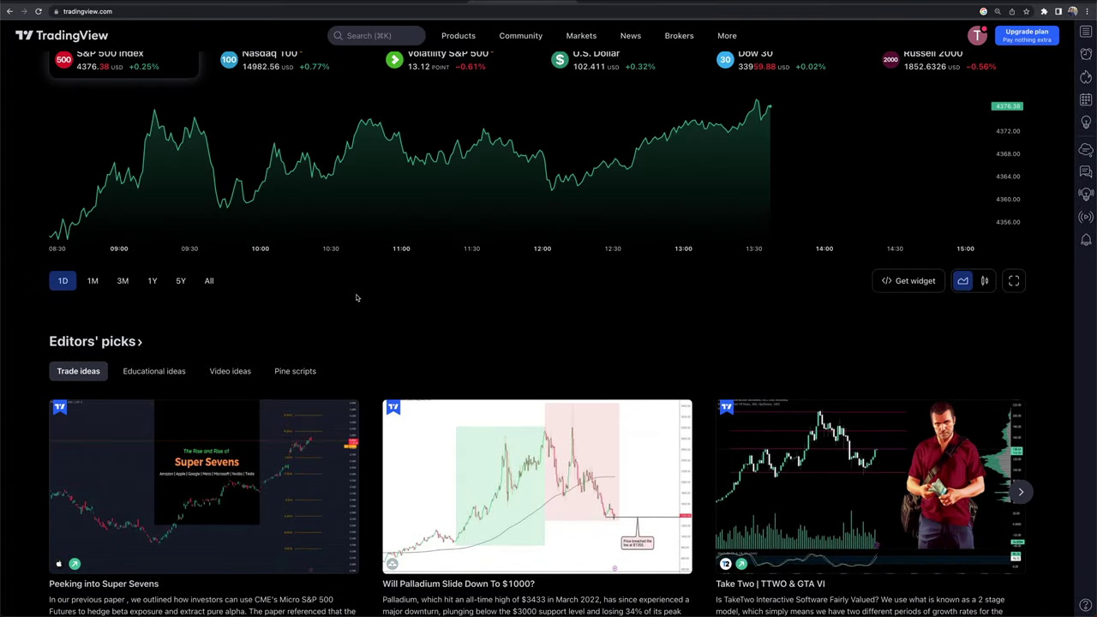
{"action": "scroll", "coordinate": [357, 299], "scroll_direction": "up", "scroll_amount": 2}
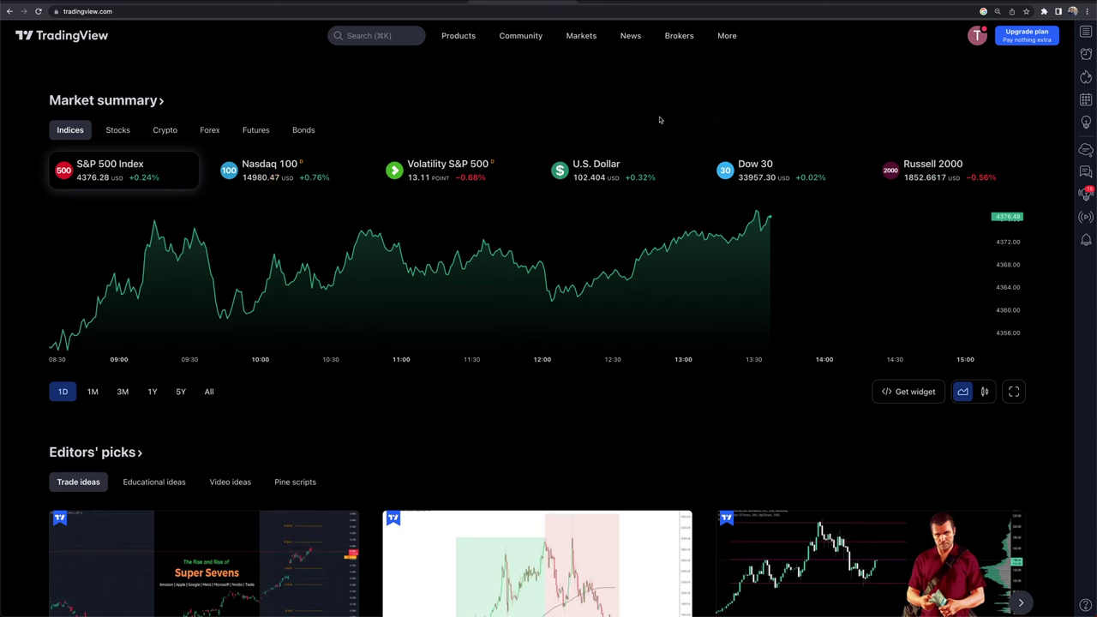
Search for 'pola' and open the POLA, Polar Power, Inc. chart
{"action": "left_click", "coordinate": [366, 35]}
{"action": "type", "text": "pola"}
{"action": "mouse_move", "coordinate": [448, 126]}
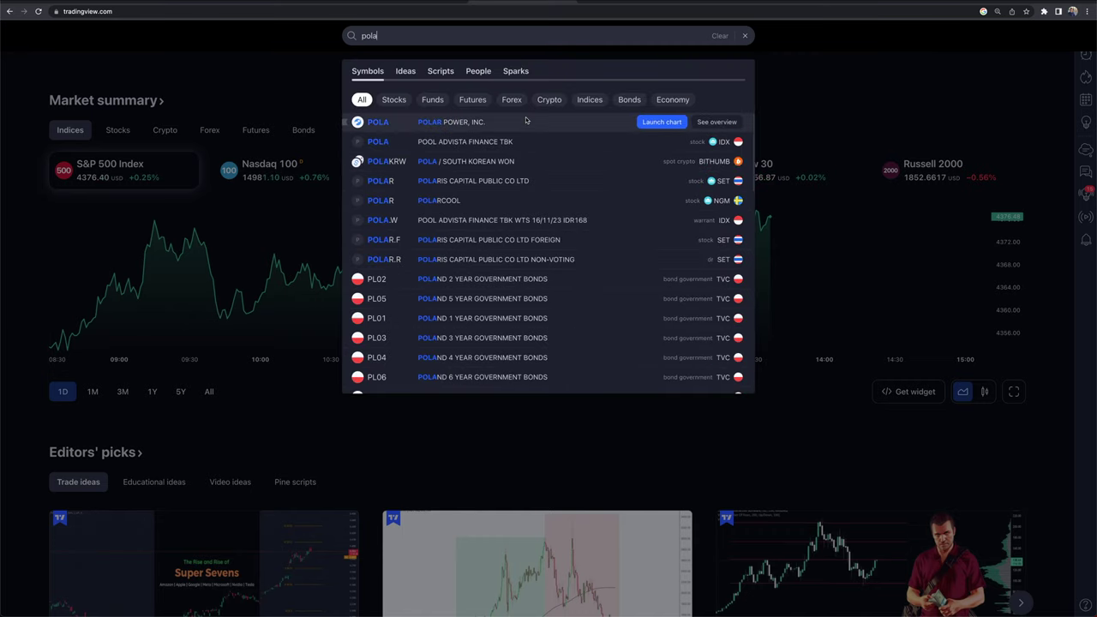
{"action": "left_click", "coordinate": [667, 125]}
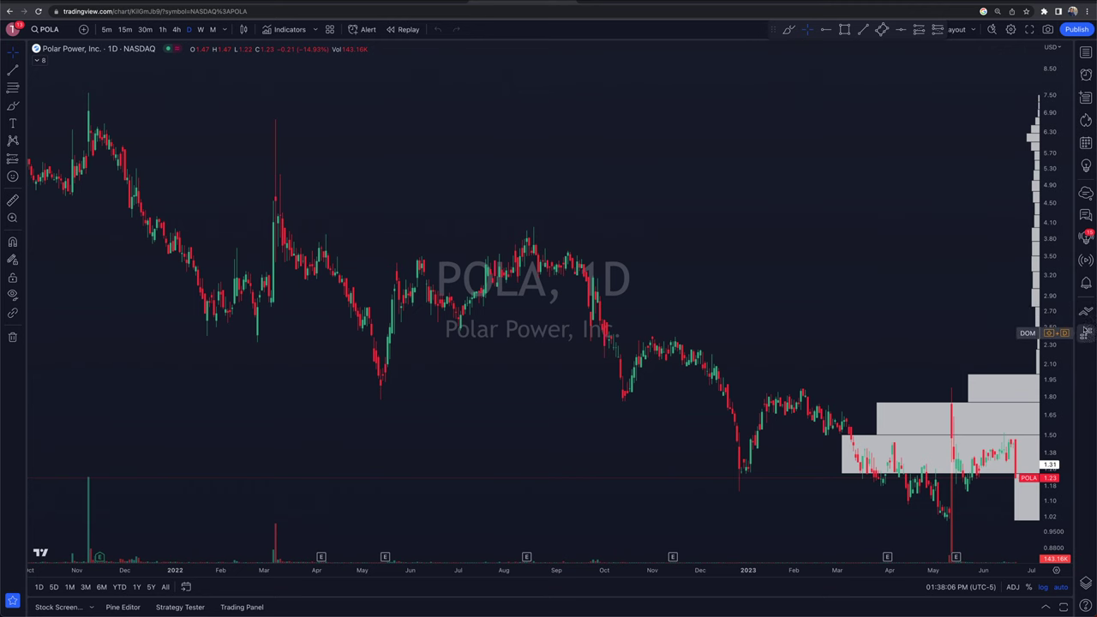
Zoom out the POLA daily chart to show price history back to early 2020
{"action": "scroll", "coordinate": [755, 343], "scroll_direction": "right", "scroll_amount": 3}
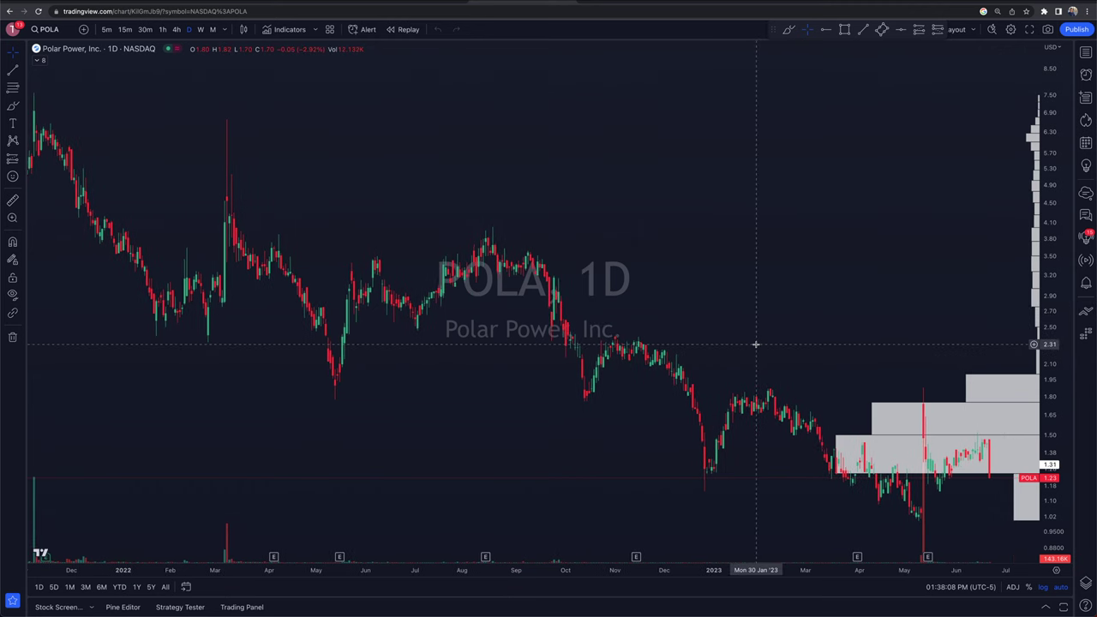
{"action": "scroll", "coordinate": [755, 344], "scroll_direction": "down", "scroll_amount": 5}
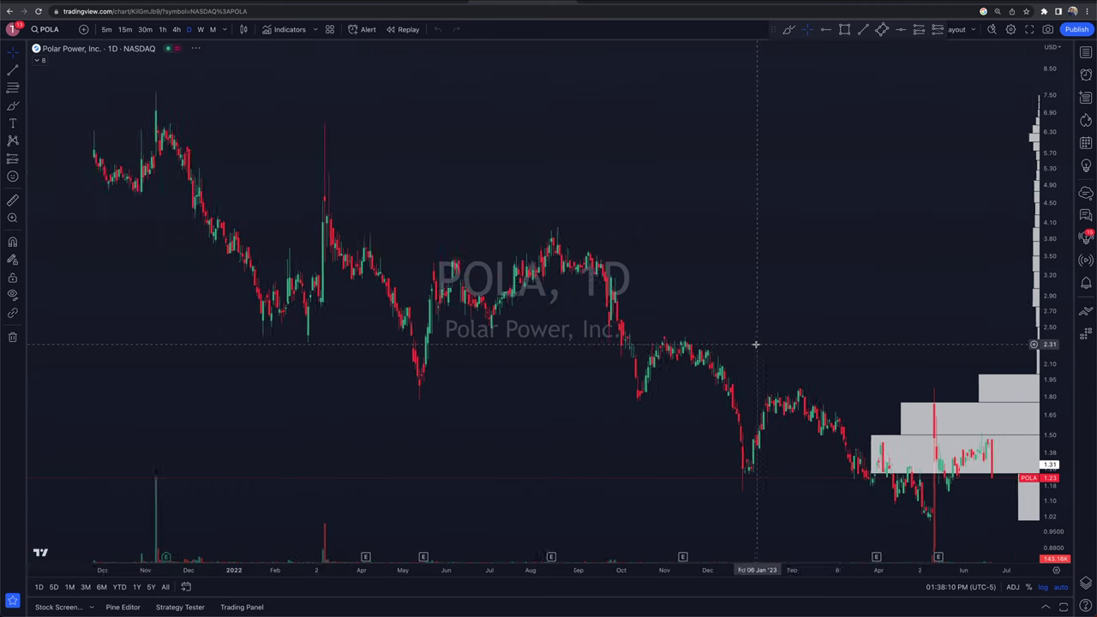
{"action": "scroll", "coordinate": [755, 343], "scroll_direction": "right", "scroll_amount": 8}
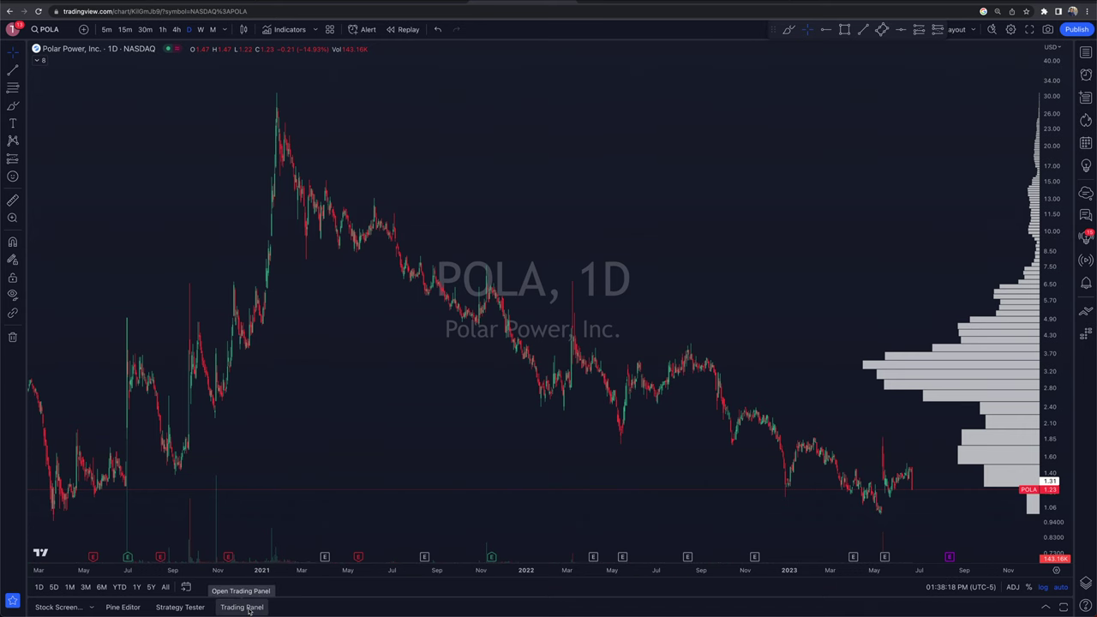
In the maximized Trading Panel, connect Interactive Brokers from the full broker list
{"action": "left_click", "coordinate": [244, 606]}
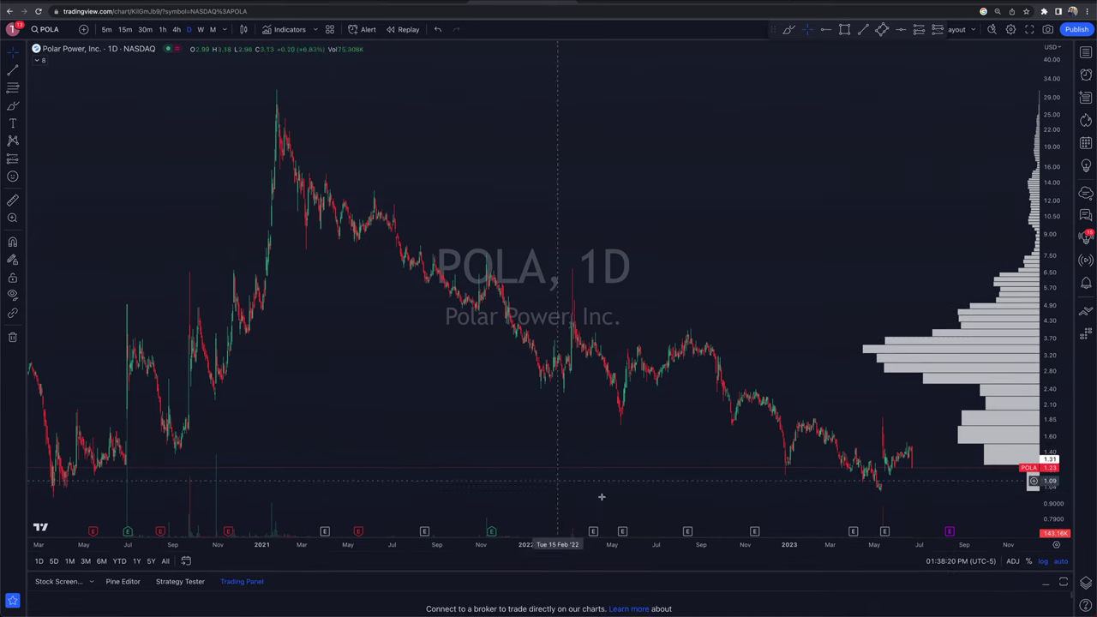
{"action": "left_click", "coordinate": [1062, 584]}
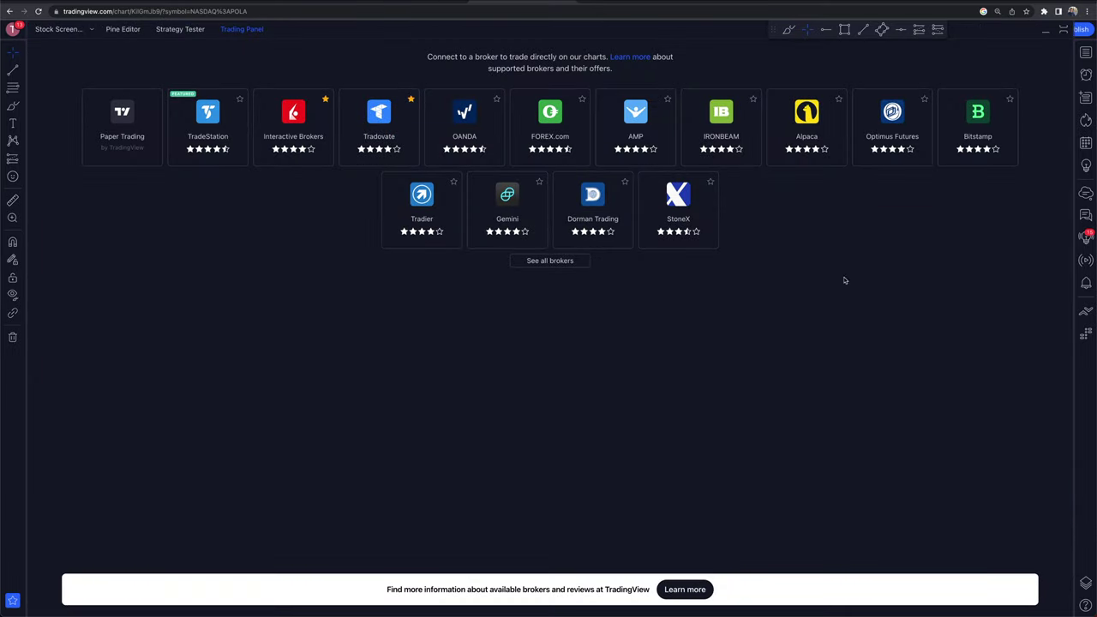
{"action": "left_click", "coordinate": [582, 263]}
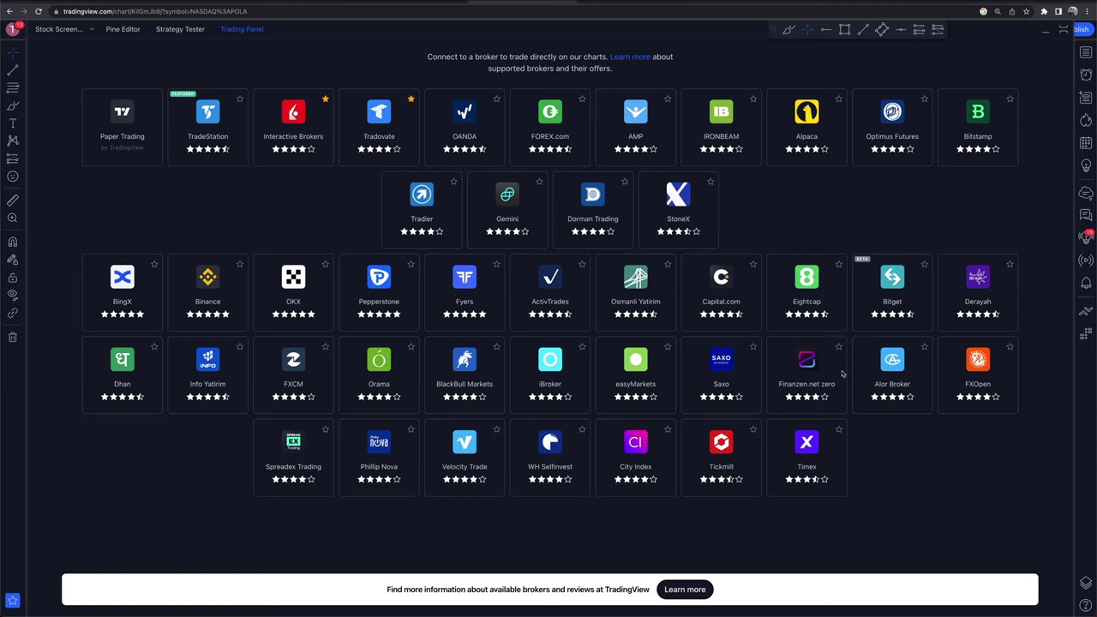
{"action": "mouse_move", "coordinate": [295, 154]}
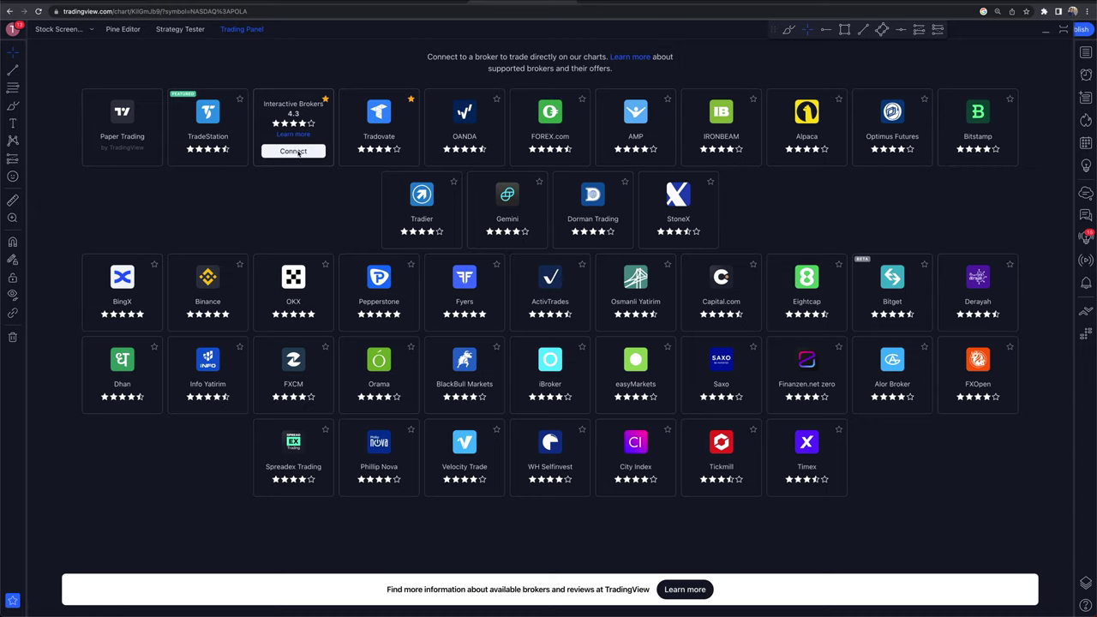
{"action": "left_click", "coordinate": [296, 152]}
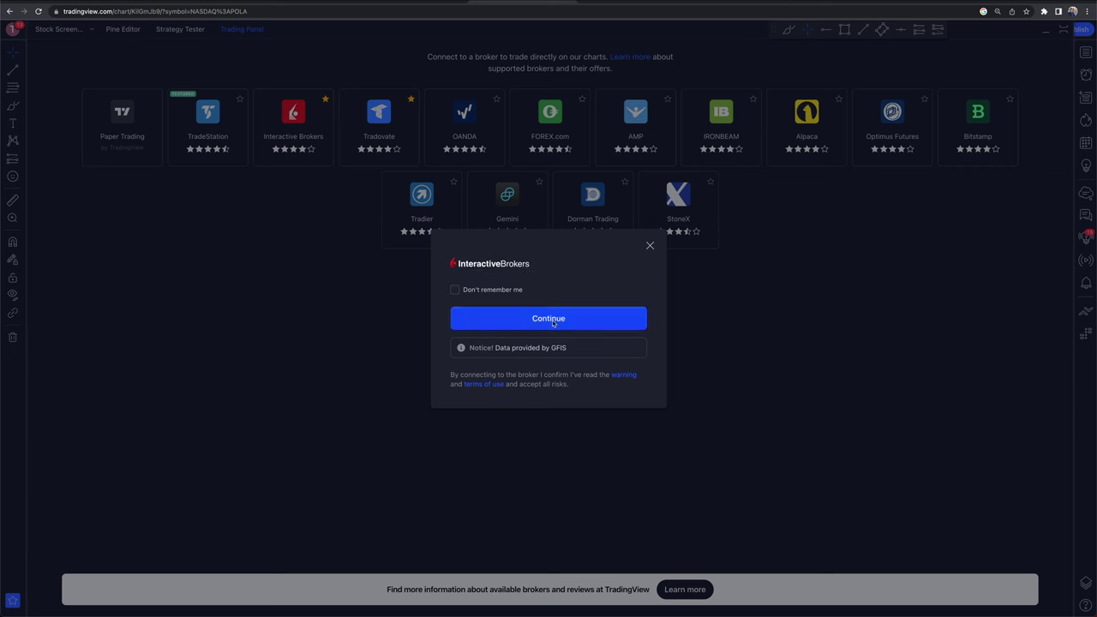
{"action": "left_click", "coordinate": [549, 319]}
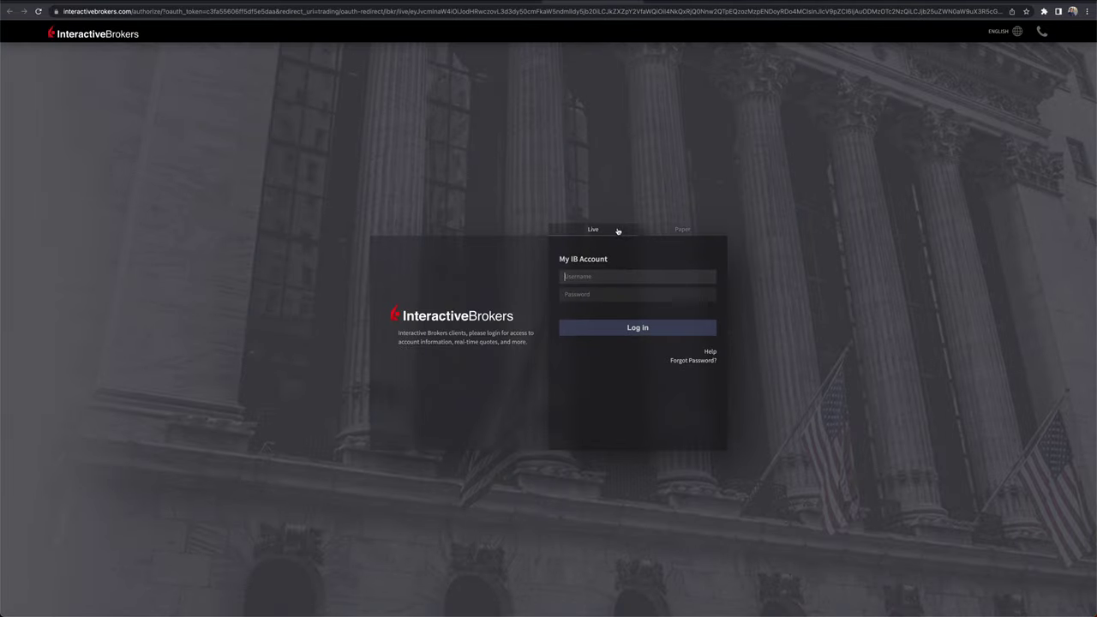
Toggle the Interactive Brokers login between Paper and Live, settling on the Live account
{"action": "left_click", "coordinate": [678, 231]}
{"action": "left_click", "coordinate": [591, 228]}
{"action": "left_click", "coordinate": [695, 231]}
{"action": "left_click", "coordinate": [593, 229]}
{"action": "left_click", "coordinate": [682, 228]}
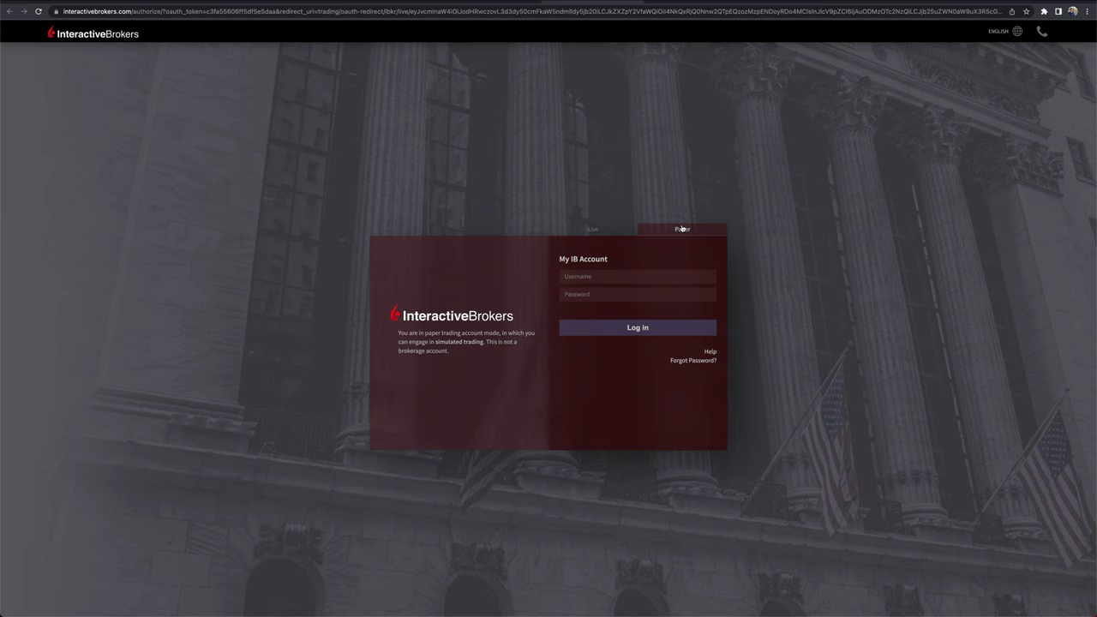
{"action": "left_click", "coordinate": [616, 234]}
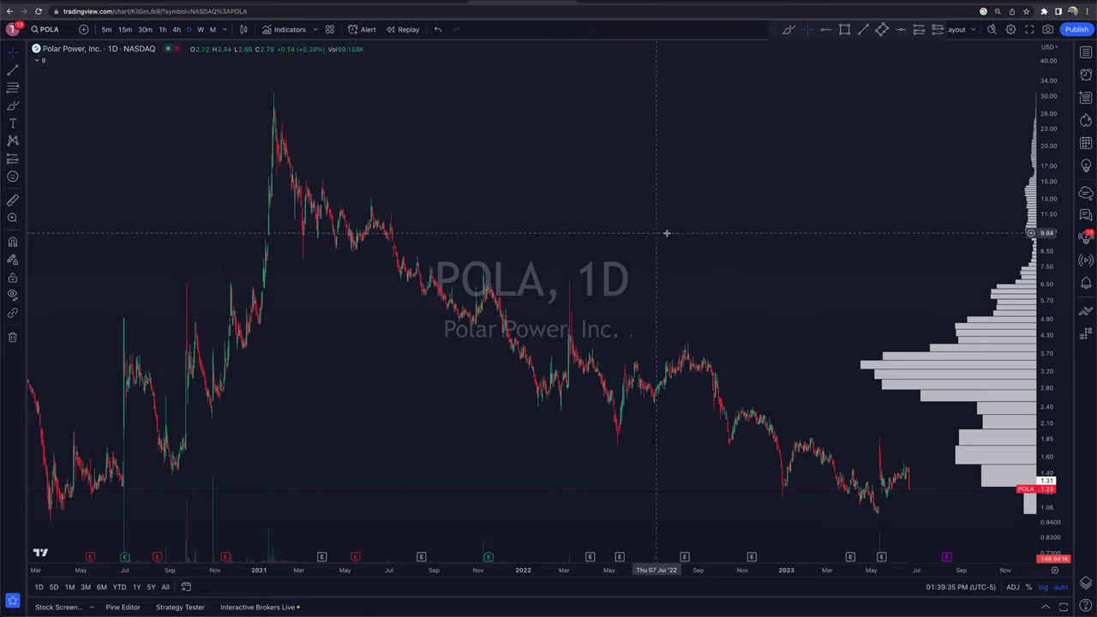
{"action": "scroll", "coordinate": [668, 233], "scroll_direction": "right", "scroll_amount": 5}
{"action": "scroll", "coordinate": [197, 565], "scroll_direction": "left", "scroll_amount": 5}
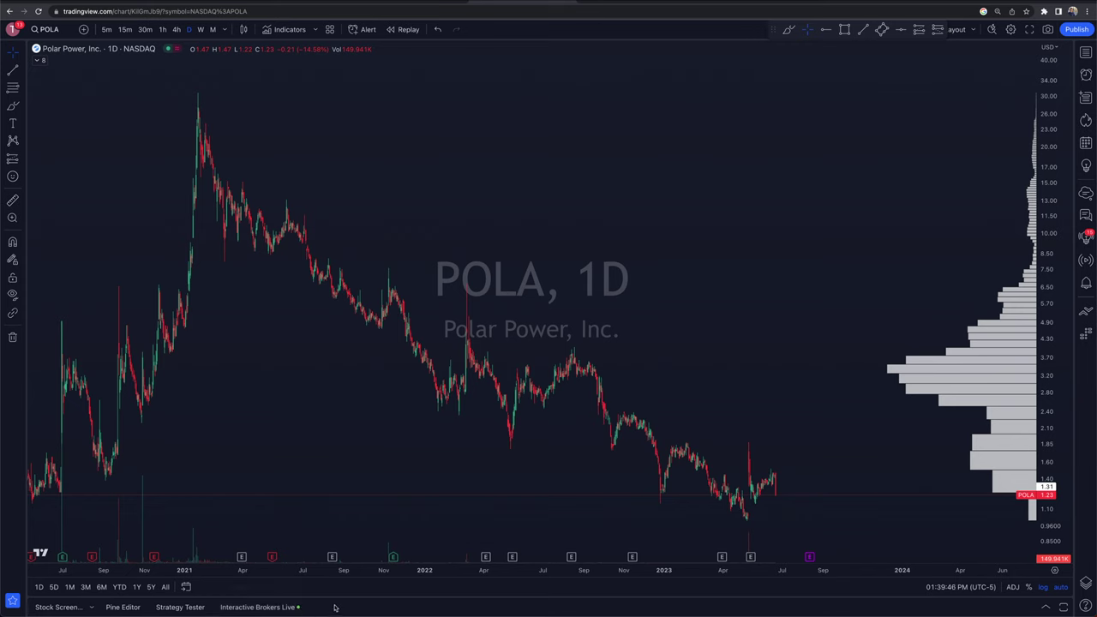
{"action": "scroll", "coordinate": [611, 433], "scroll_direction": "up", "scroll_amount": 4}
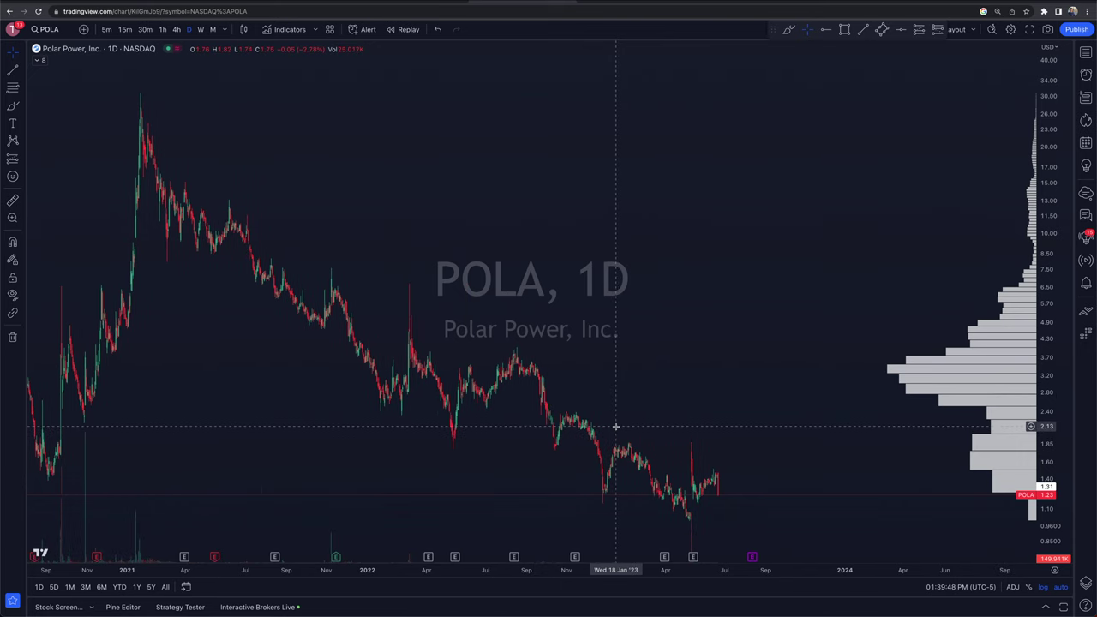
{"action": "scroll", "coordinate": [596, 431], "scroll_direction": "up", "scroll_amount": 2}
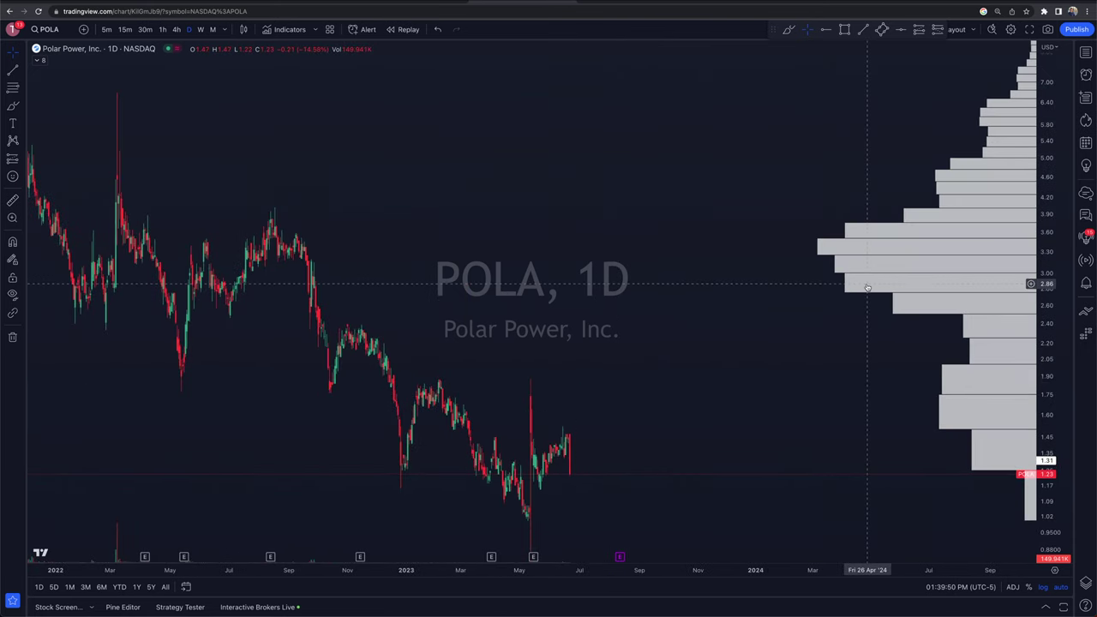
{"action": "scroll", "coordinate": [737, 352], "scroll_direction": "up", "scroll_amount": 2}
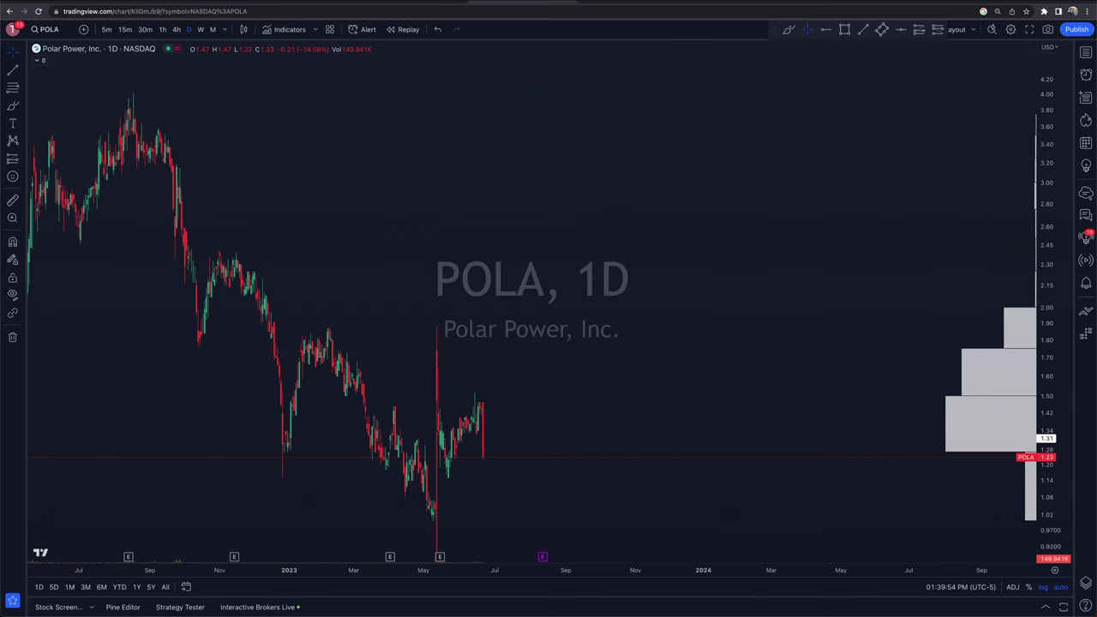
Open the POLA order ladder and place a 2-share buy limit at 1.00
{"action": "left_click", "coordinate": [1086, 336]}
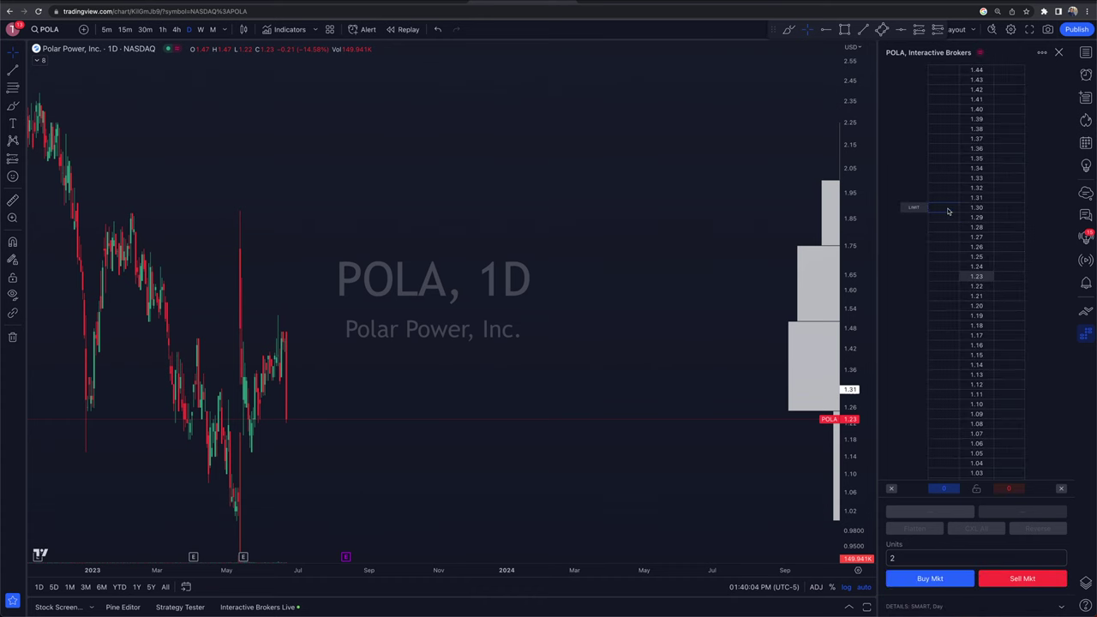
{"action": "scroll", "coordinate": [961, 397], "scroll_direction": "down", "scroll_amount": 3}
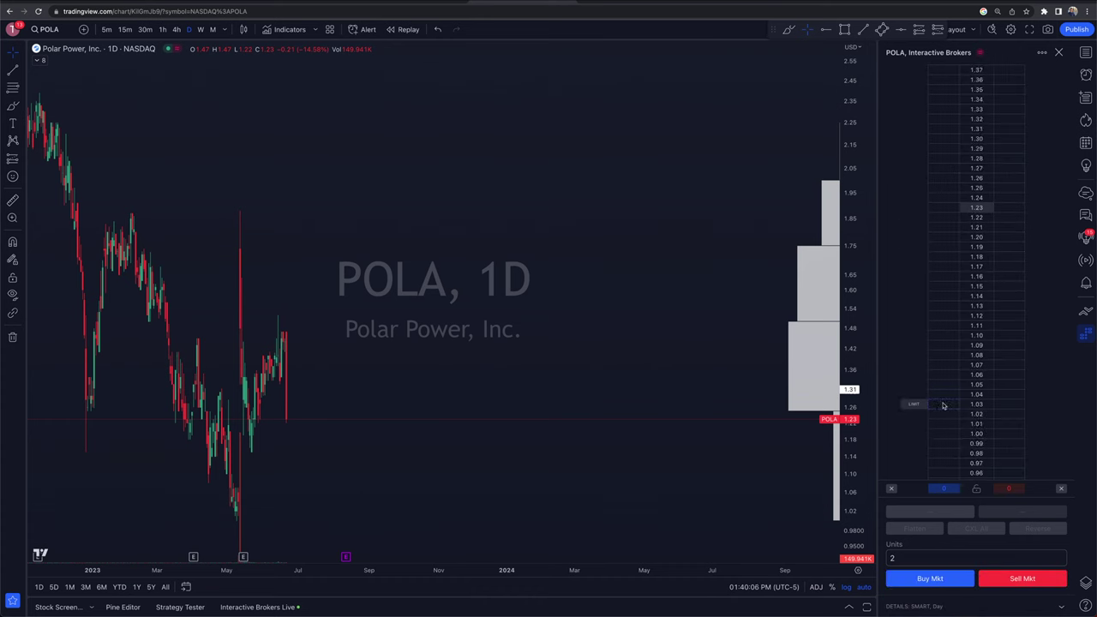
{"action": "scroll", "coordinate": [942, 413], "scroll_direction": "up", "scroll_amount": 2}
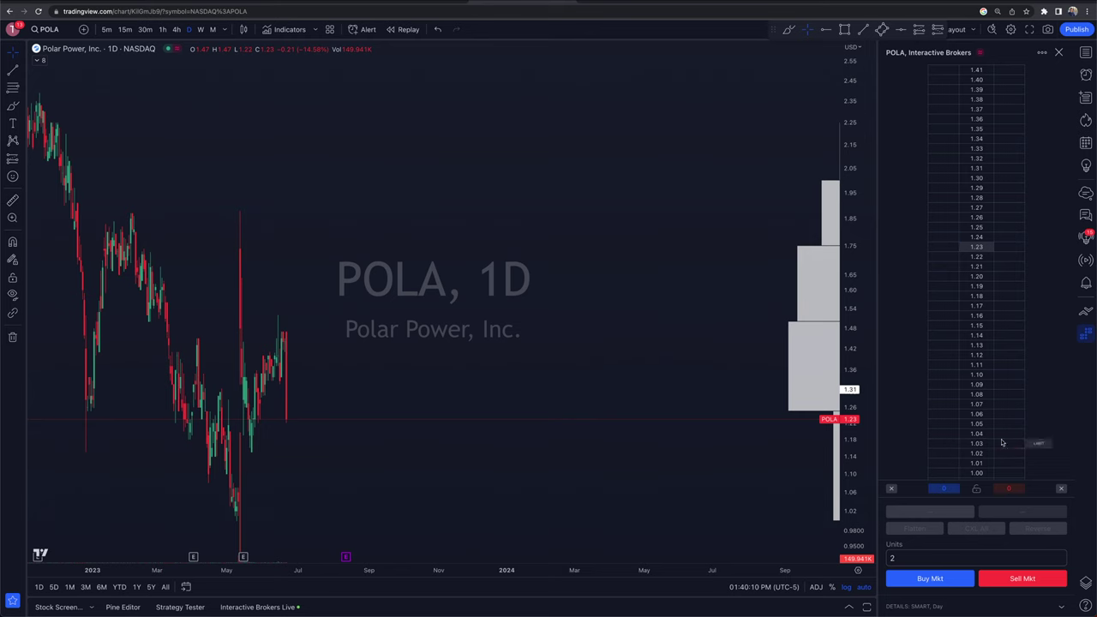
{"action": "scroll", "coordinate": [656, 524], "scroll_direction": "down", "scroll_amount": 3}
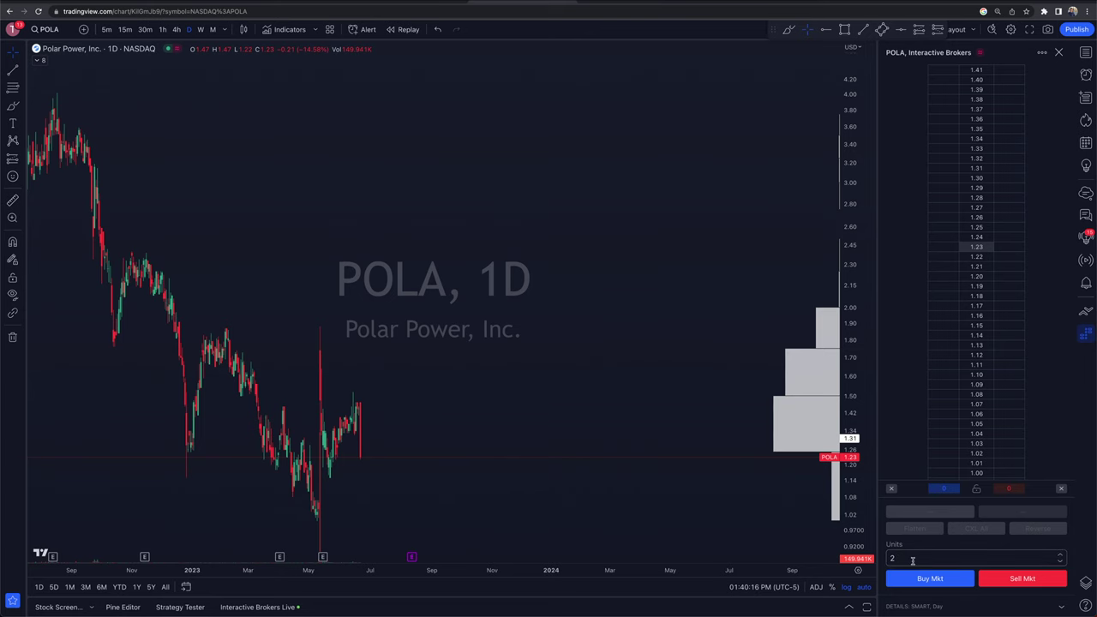
{"action": "scroll", "coordinate": [627, 440], "scroll_direction": "left", "scroll_amount": 3}
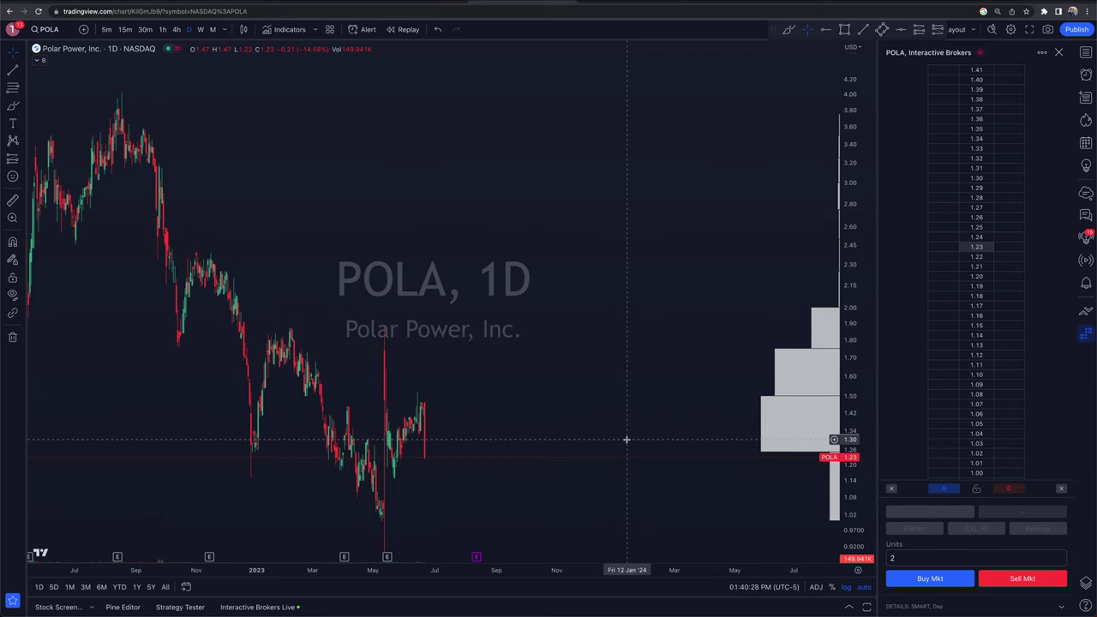
{"action": "left_click", "coordinate": [943, 473]}
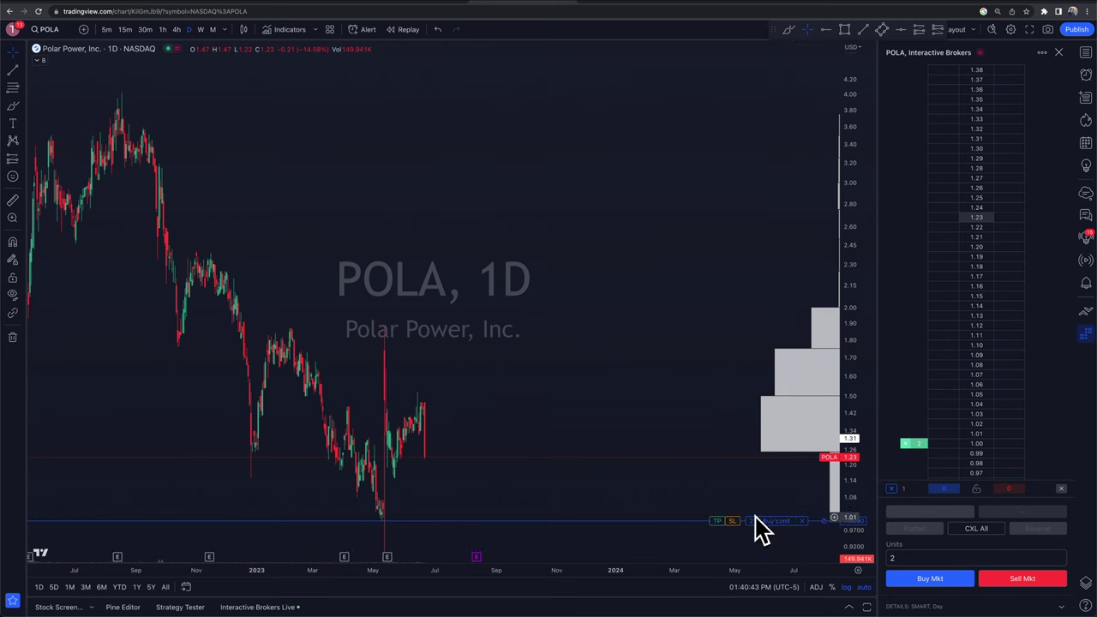
Move the 2-share POLA buy limit up from 1.00 to about 1.09 on the chart
{"action": "scroll", "coordinate": [625, 292], "scroll_direction": "up", "scroll_amount": 5}
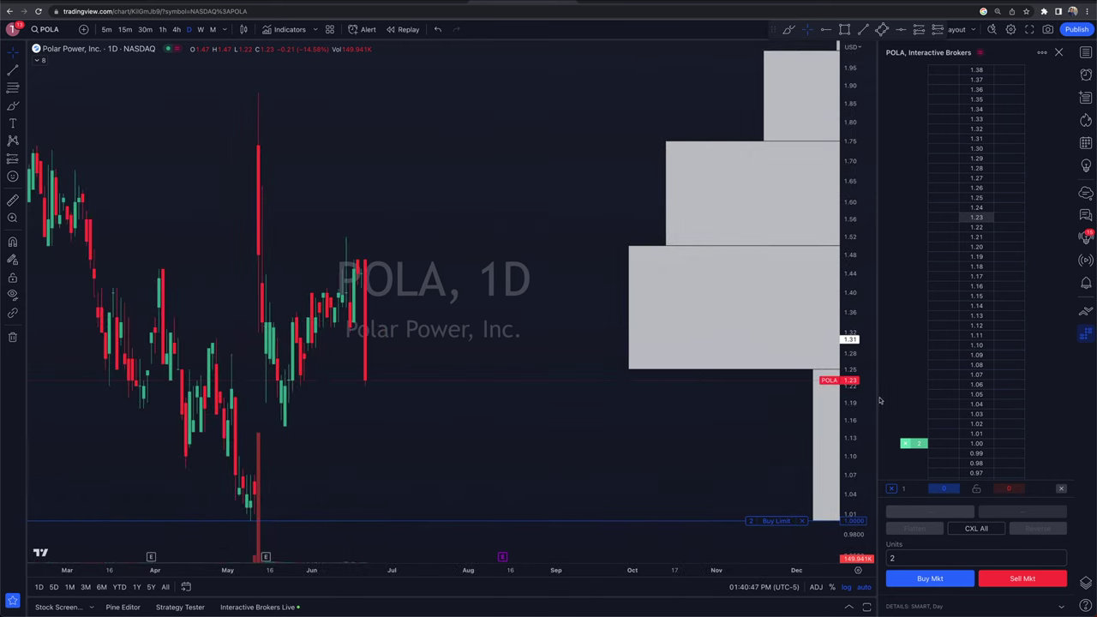
{"action": "left_click_drag", "start_coordinate": [666, 324], "coordinate": [639, 129]}
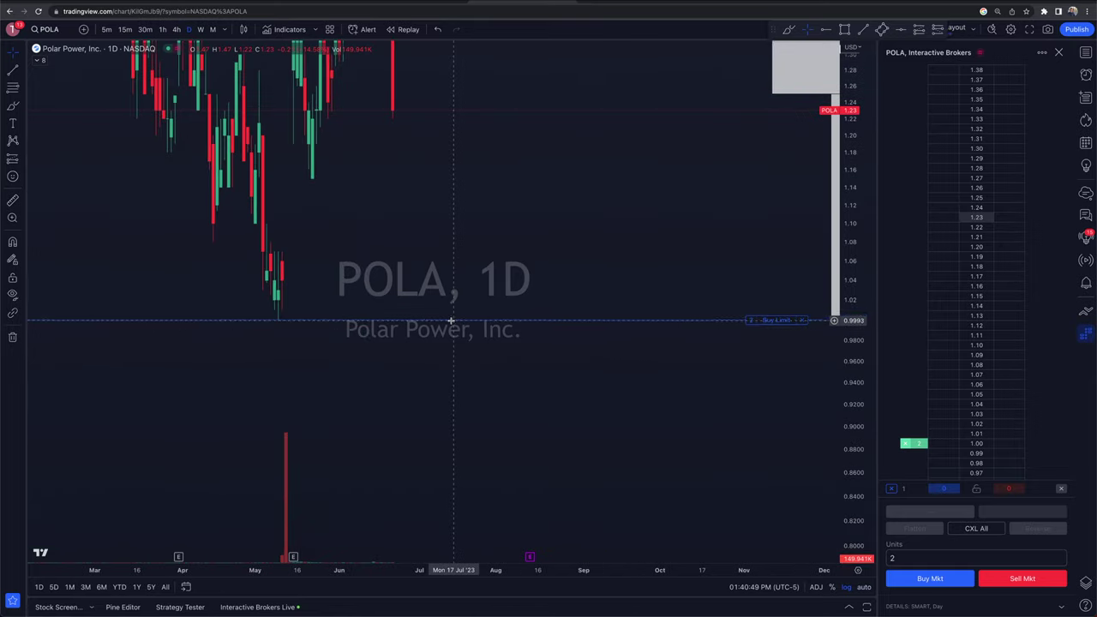
{"action": "scroll", "coordinate": [631, 228], "scroll_direction": "down", "scroll_amount": 2}
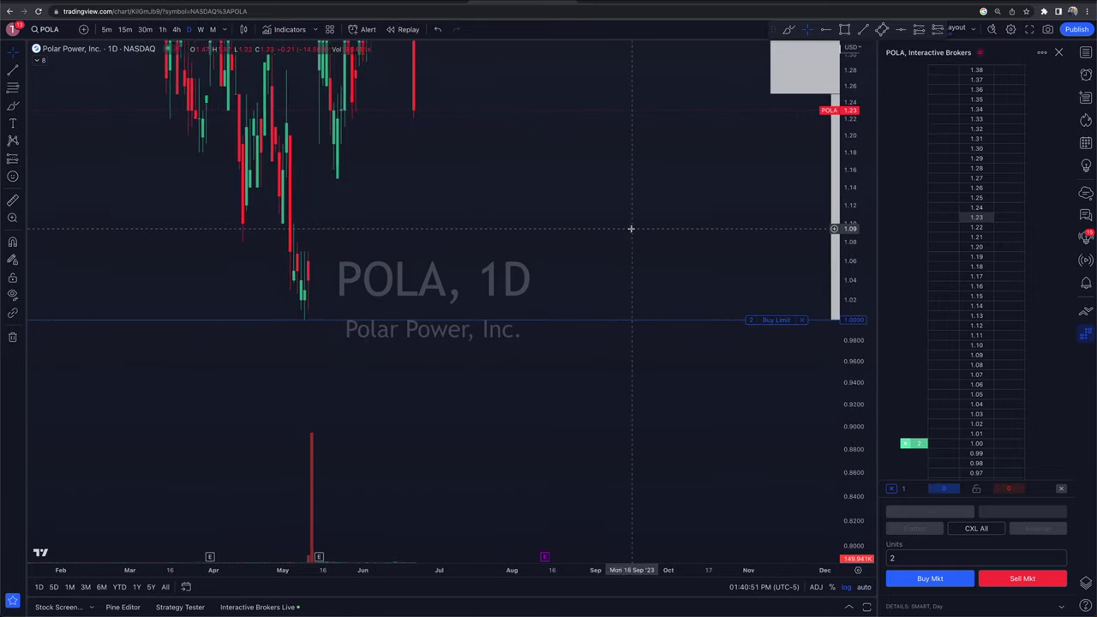
{"action": "left_click_drag", "start_coordinate": [865, 186], "coordinate": [863, 376]}
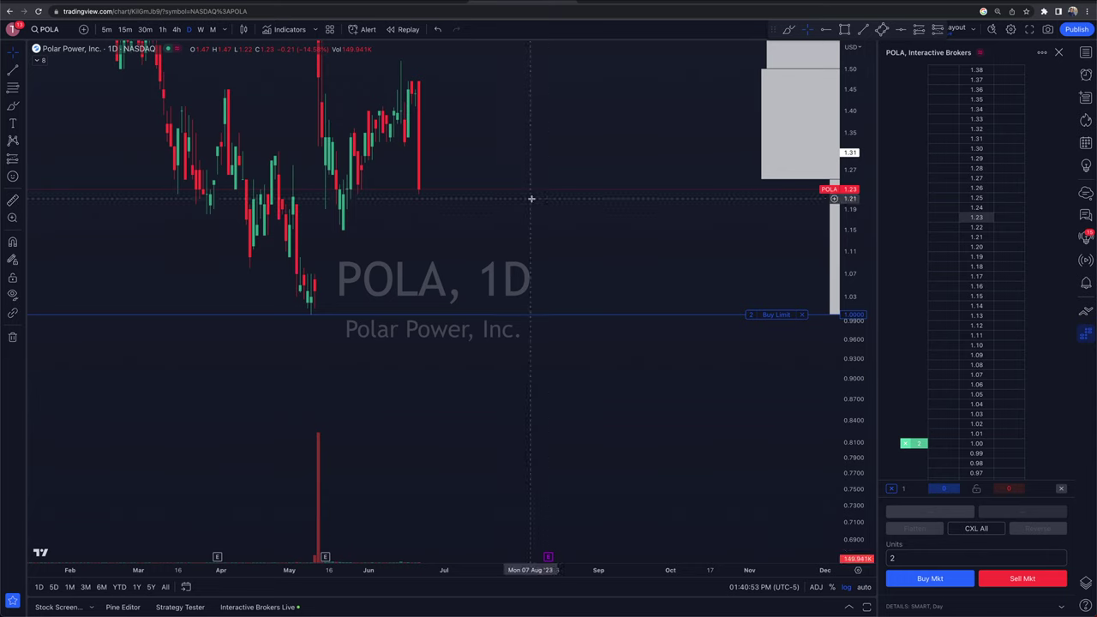
{"action": "left_click_drag", "start_coordinate": [532, 197], "coordinate": [521, 289]}
{"action": "left_click_drag", "start_coordinate": [760, 404], "coordinate": [754, 352]}
Attach a 2-unit take-profit sell limit at 1.14 to the 1.09 buy limit (+0.10 USD)
{"action": "scroll", "coordinate": [780, 429], "scroll_direction": "down", "scroll_amount": 2}
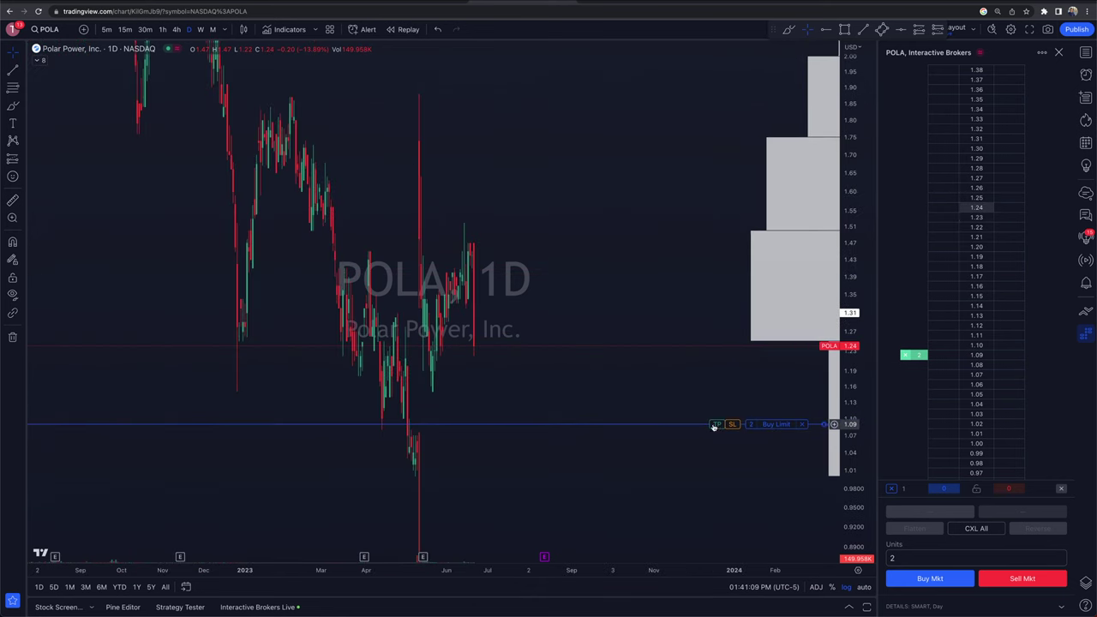
{"action": "left_click_drag", "start_coordinate": [717, 424], "coordinate": [714, 399]}
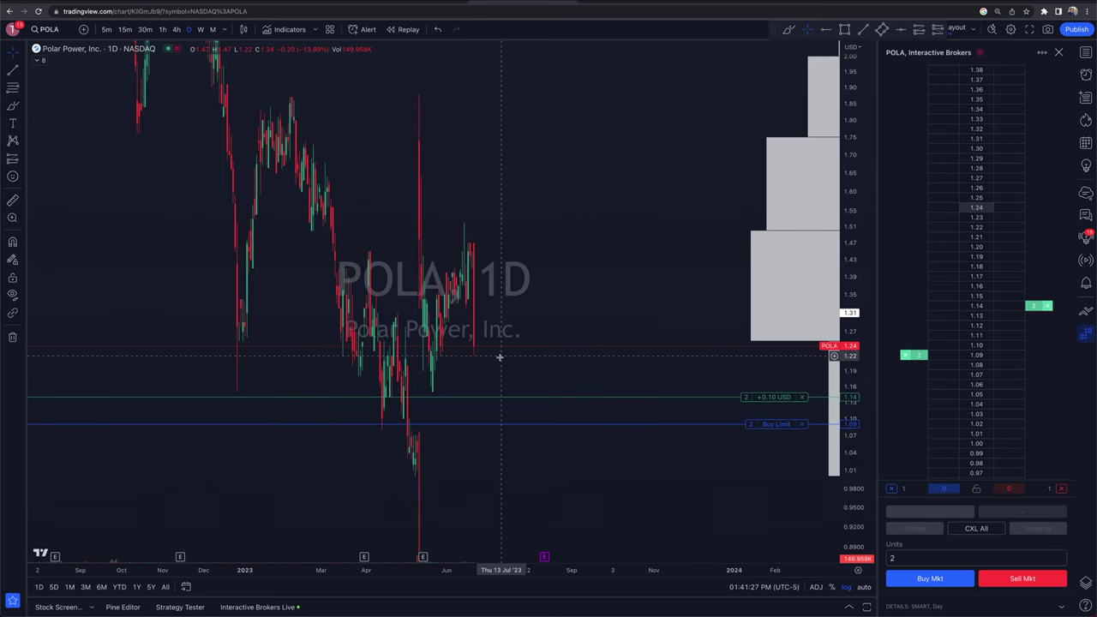
{"action": "left_click", "coordinate": [500, 424]}
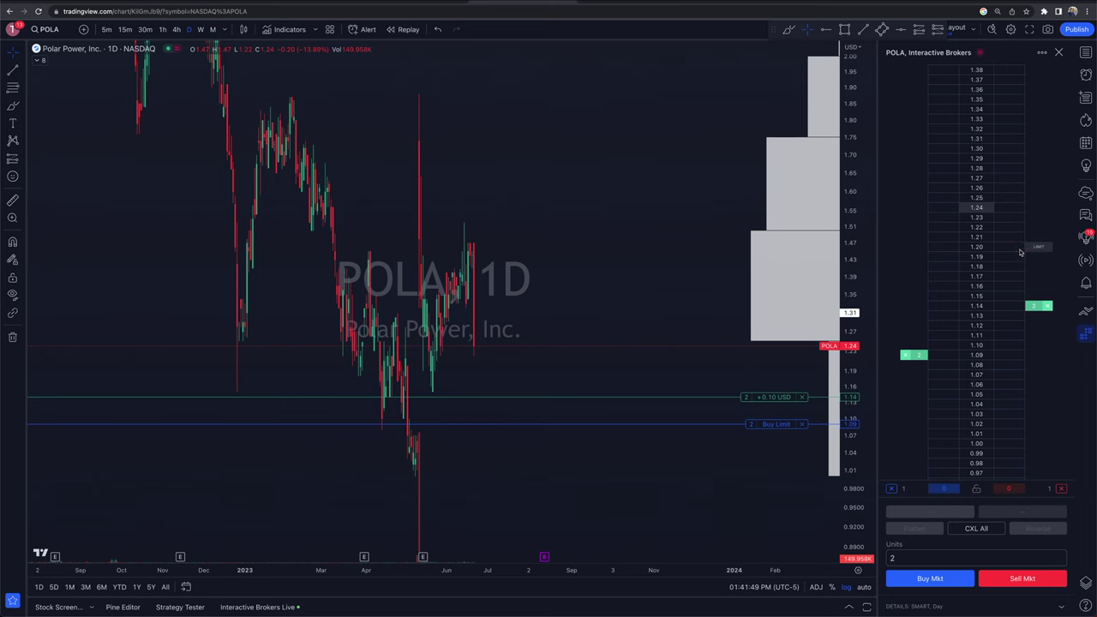
Cancel all POLA orders, then open and close the Watchlist to reach the order ticket
{"action": "left_click", "coordinate": [977, 532]}
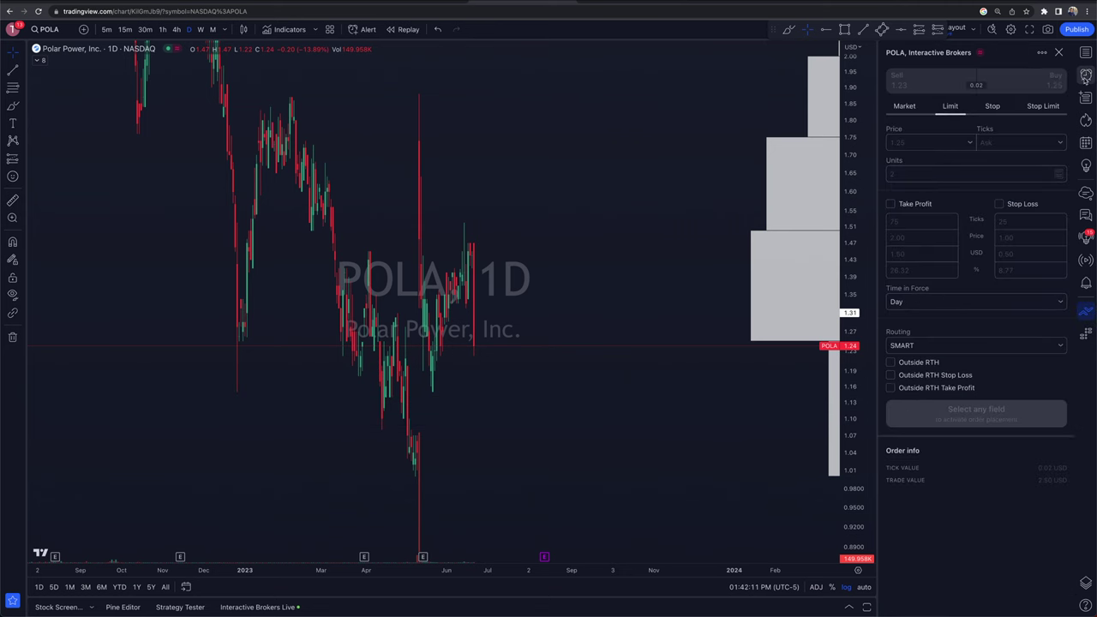
{"action": "left_click", "coordinate": [1085, 53]}
{"action": "scroll", "coordinate": [842, 277], "scroll_direction": "down", "scroll_amount": 4}
{"action": "scroll", "coordinate": [842, 277], "scroll_direction": "up", "scroll_amount": 4}
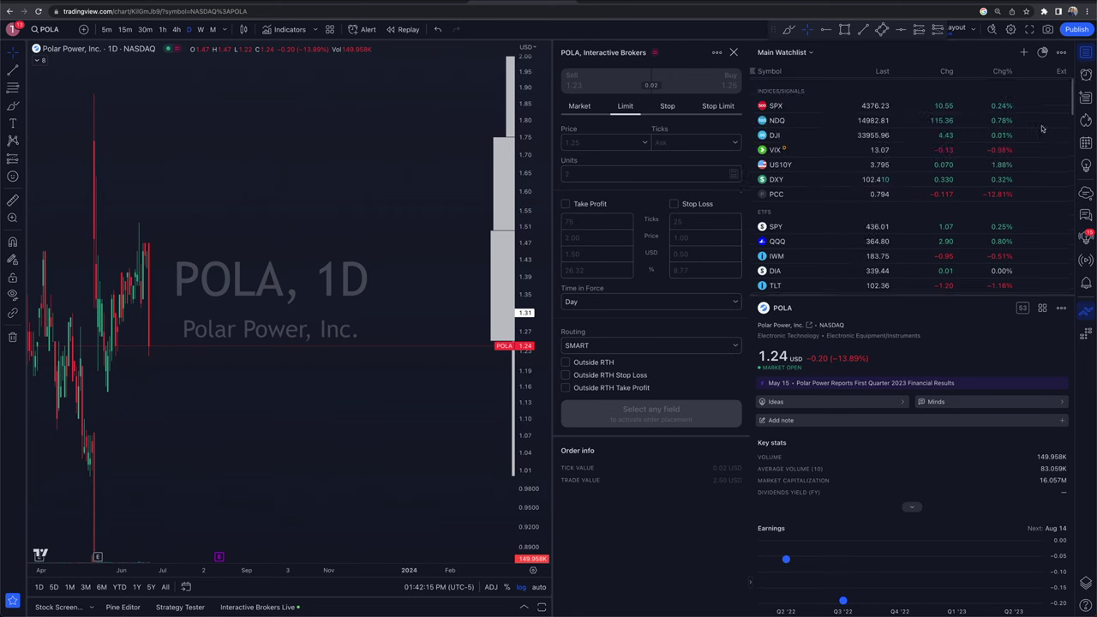
{"action": "left_click", "coordinate": [1086, 52]}
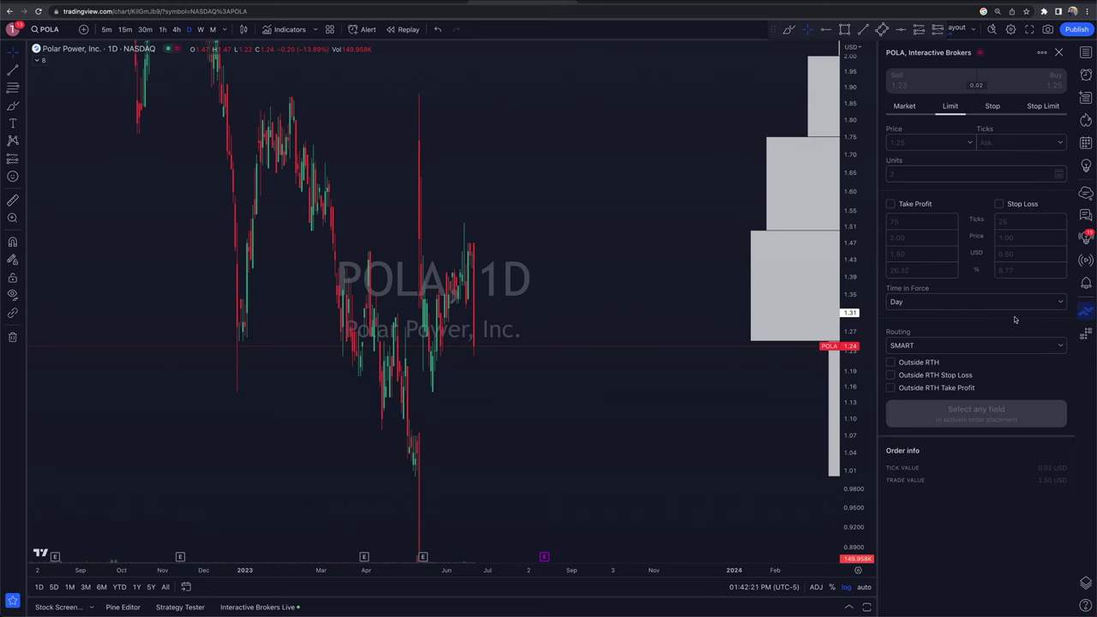
Set the 2-share 1.25 limit buy to Good Till Cancel and enable take-profit at 2.00
{"action": "left_click", "coordinate": [909, 304]}
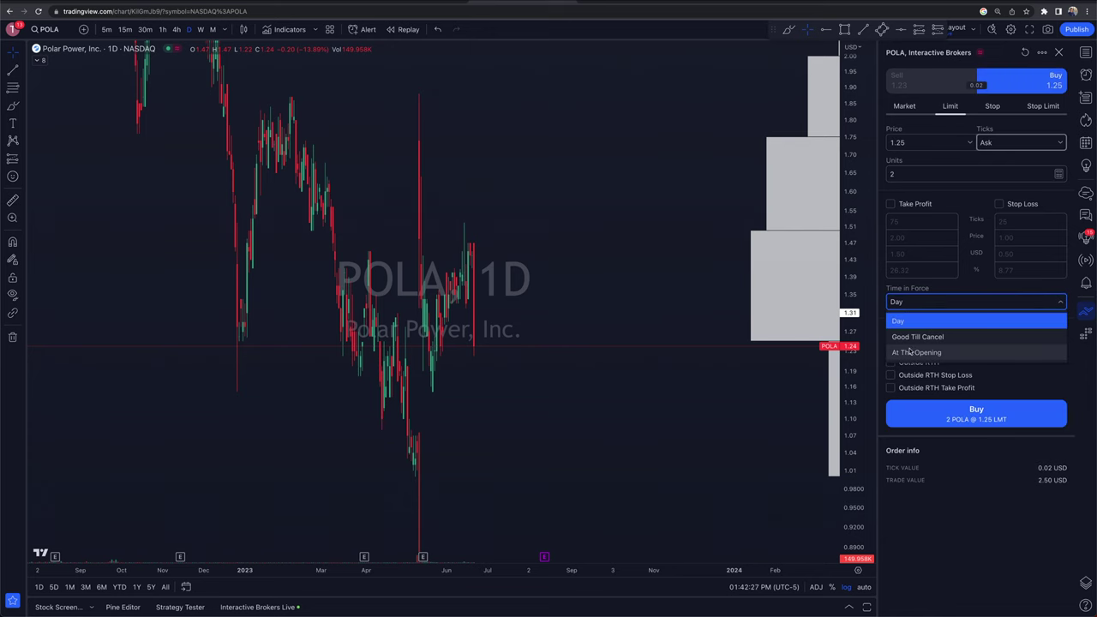
{"action": "left_click", "coordinate": [910, 339]}
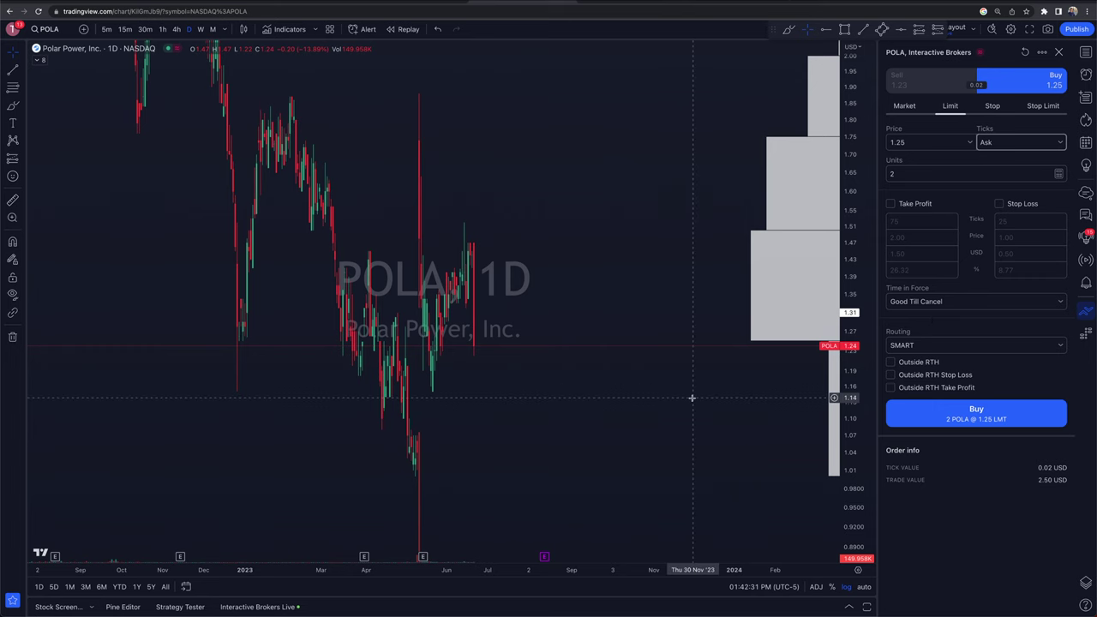
{"action": "left_click_drag", "start_coordinate": [862, 257], "coordinate": [848, 383]}
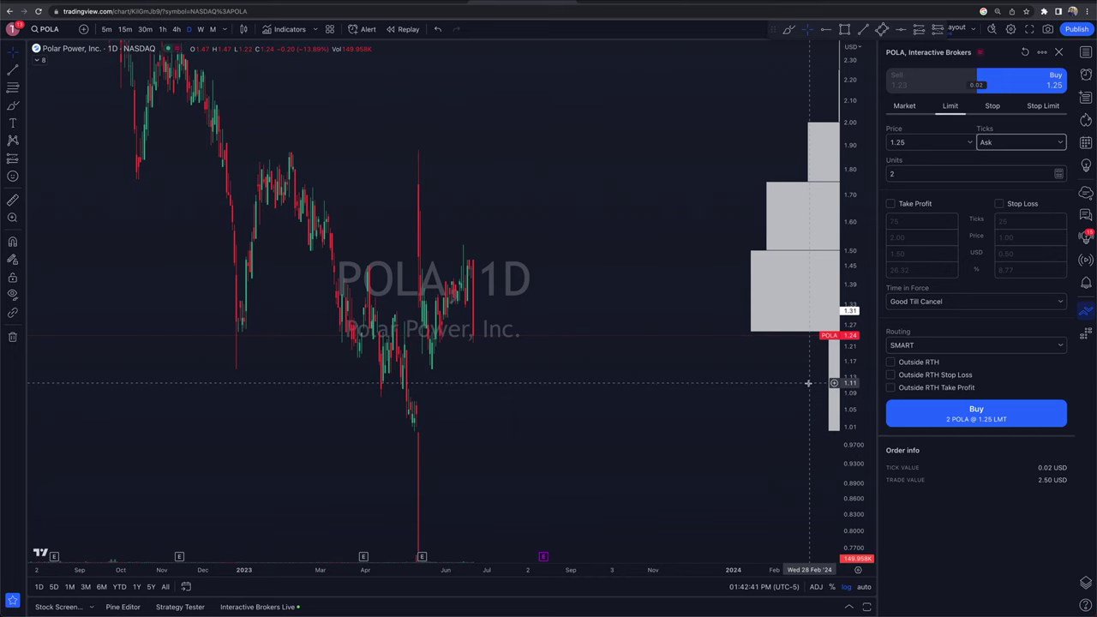
{"action": "left_click", "coordinate": [913, 206]}
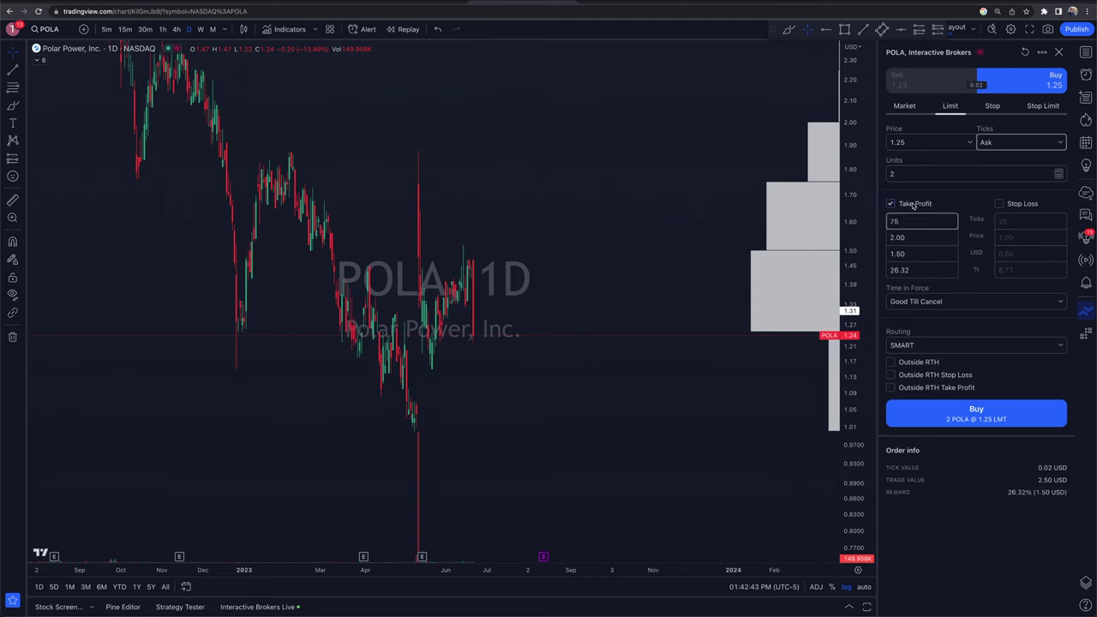
Enable a stop-loss at 1.00 and check the take-profit ticks, price, amount and percentage fields
{"action": "left_click", "coordinate": [1015, 204]}
{"action": "left_click", "coordinate": [920, 223]}
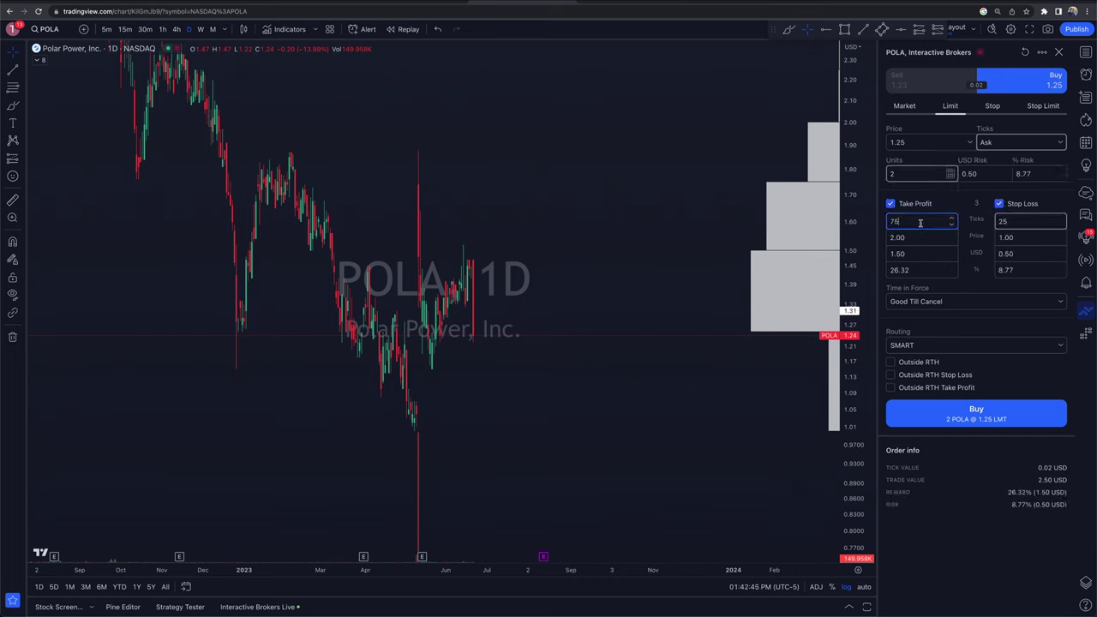
{"action": "left_click", "coordinate": [917, 238]}
{"action": "left_click", "coordinate": [918, 254]}
{"action": "left_click", "coordinate": [916, 270]}
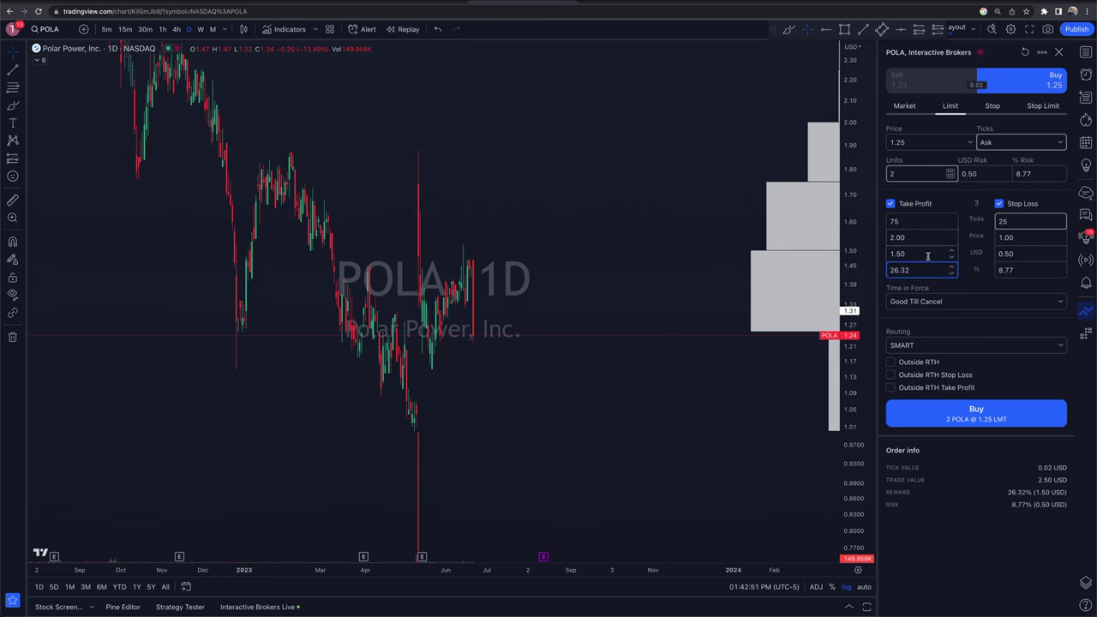
Change the take-profit price from 2.00 to 3.00, giving a 3.50 USD (61.40%) reward
{"action": "left_click", "coordinate": [922, 255]}
{"action": "double_click", "coordinate": [926, 254]}
{"action": "double_click", "coordinate": [915, 238]}
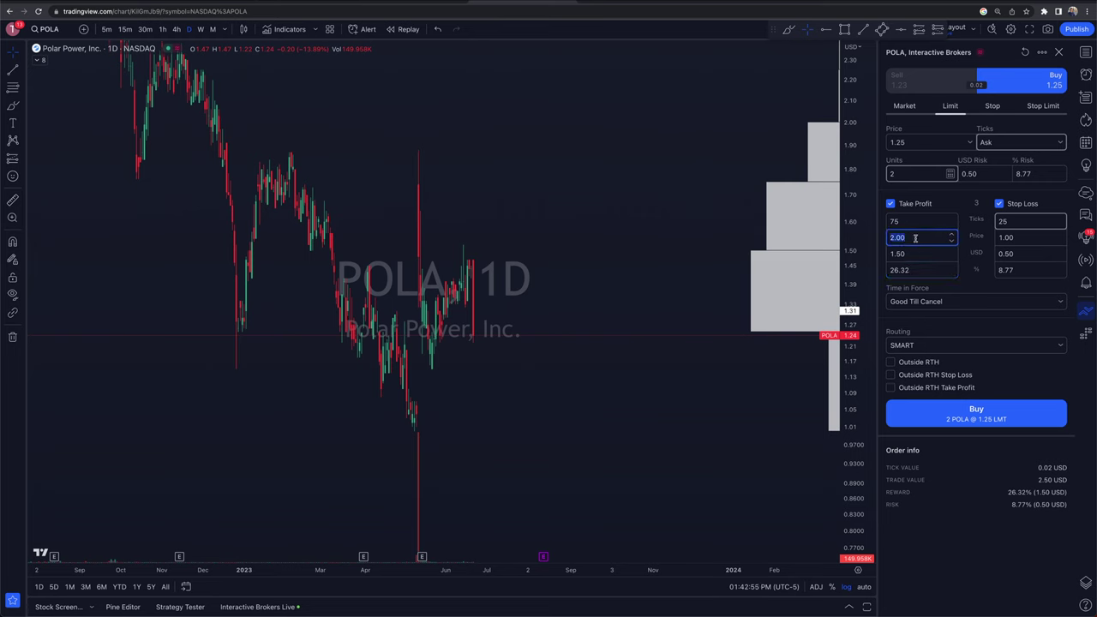
{"action": "type", "text": "3"}
{"action": "double_click", "coordinate": [912, 237]}
{"action": "left_click", "coordinate": [948, 116]}
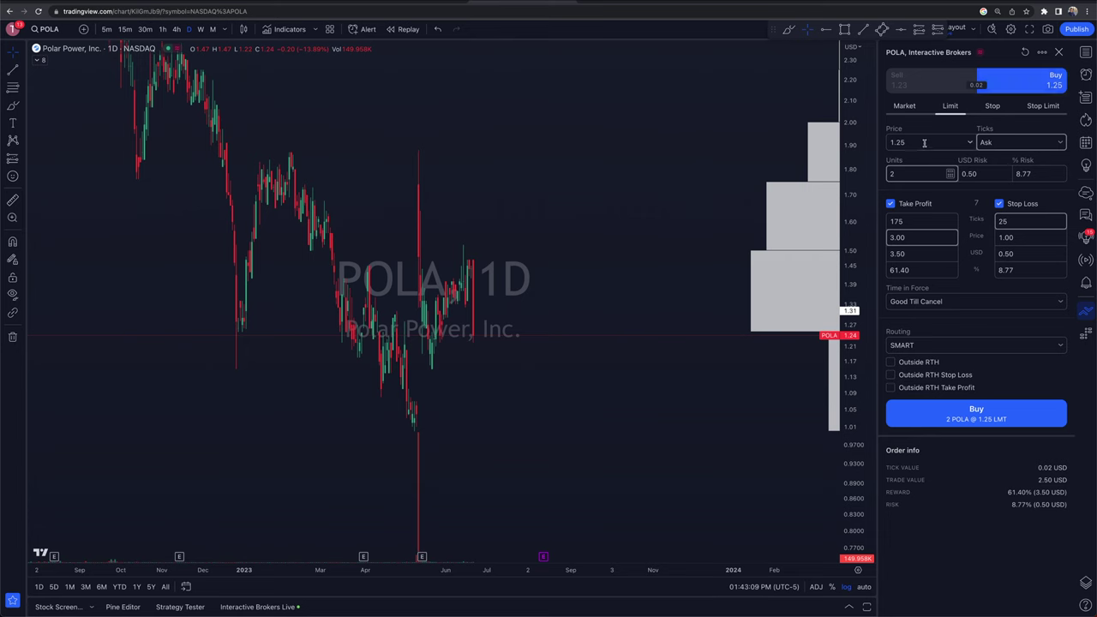
Check the limit price and share quantity fields, opening and closing the share calculator
{"action": "left_click", "coordinate": [928, 141]}
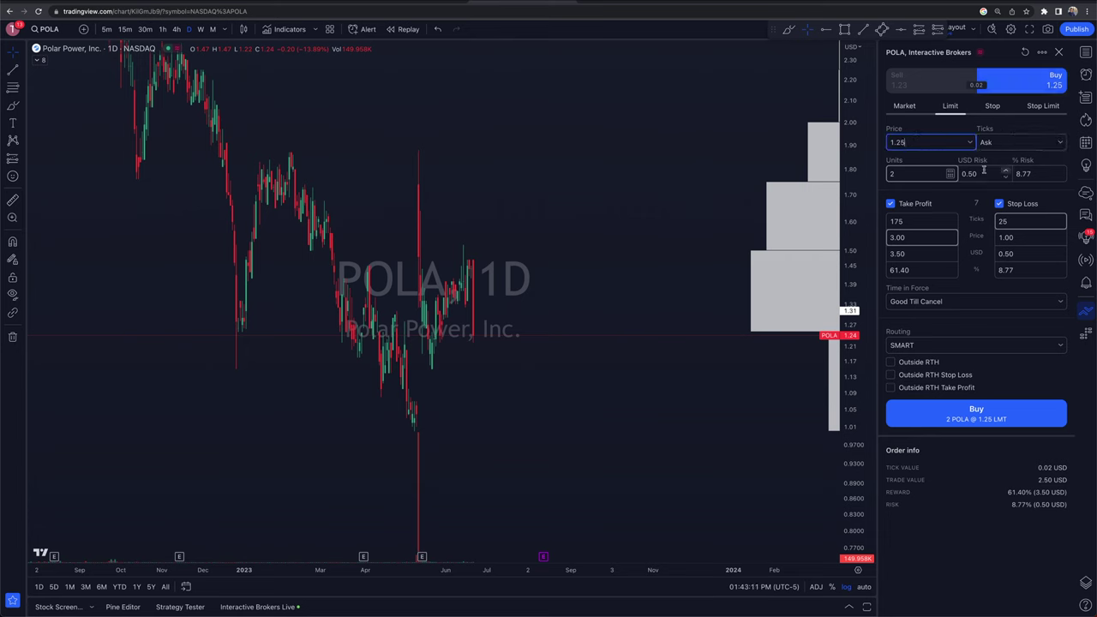
{"action": "left_click", "coordinate": [920, 176]}
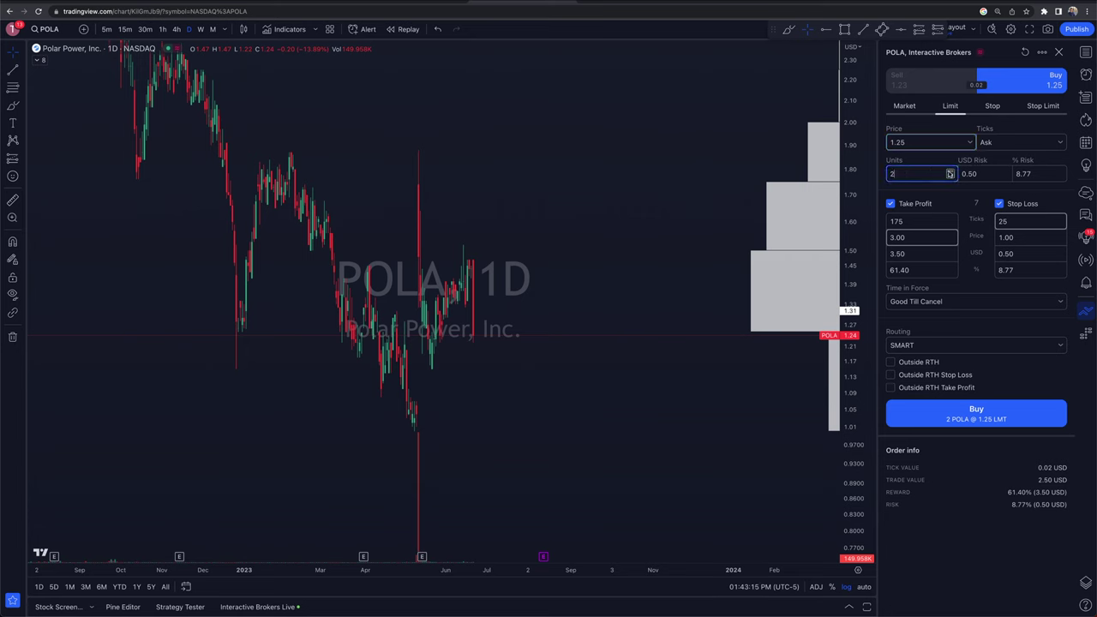
{"action": "left_click", "coordinate": [949, 174]}
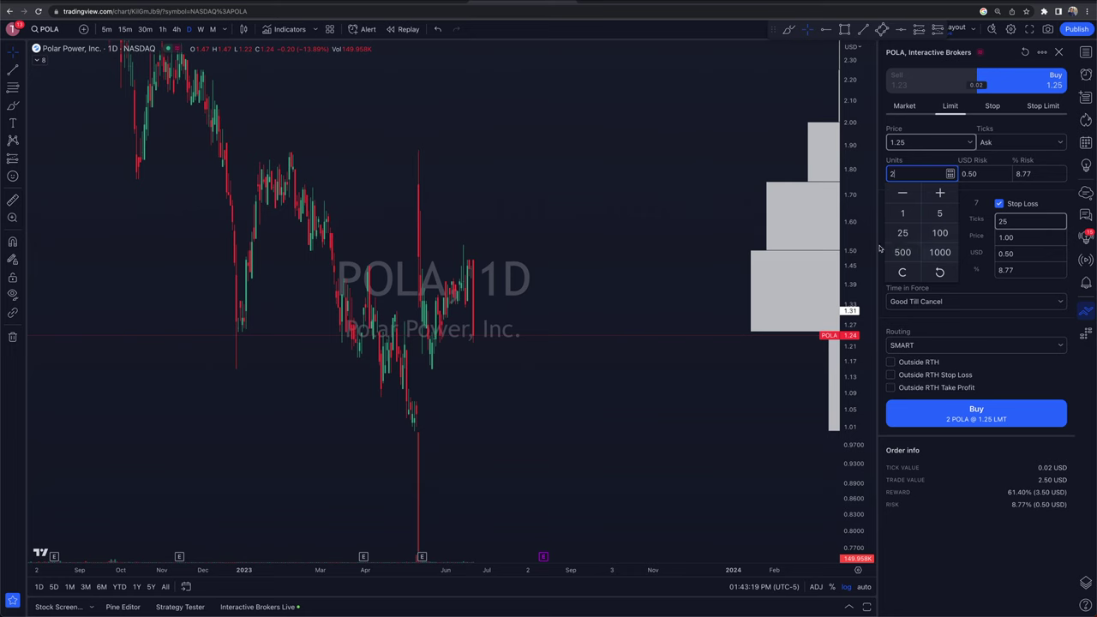
{"action": "left_click", "coordinate": [935, 159]}
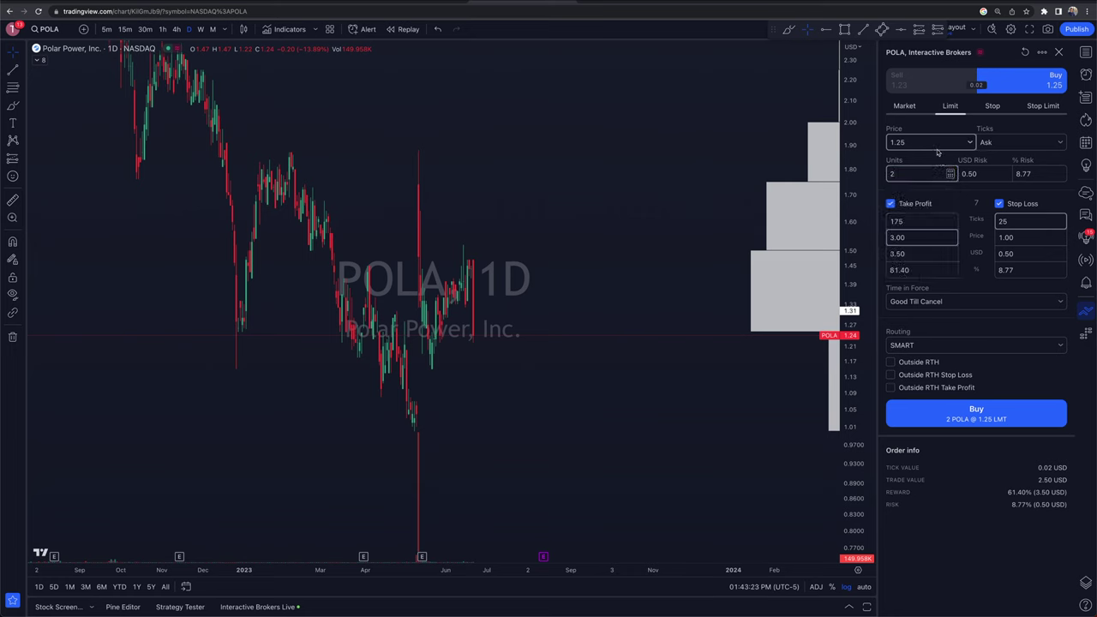
After reviewing the ask tick-offset list, pick 1.10 as the limit price
{"action": "left_click", "coordinate": [970, 143]}
{"action": "left_click", "coordinate": [998, 142]}
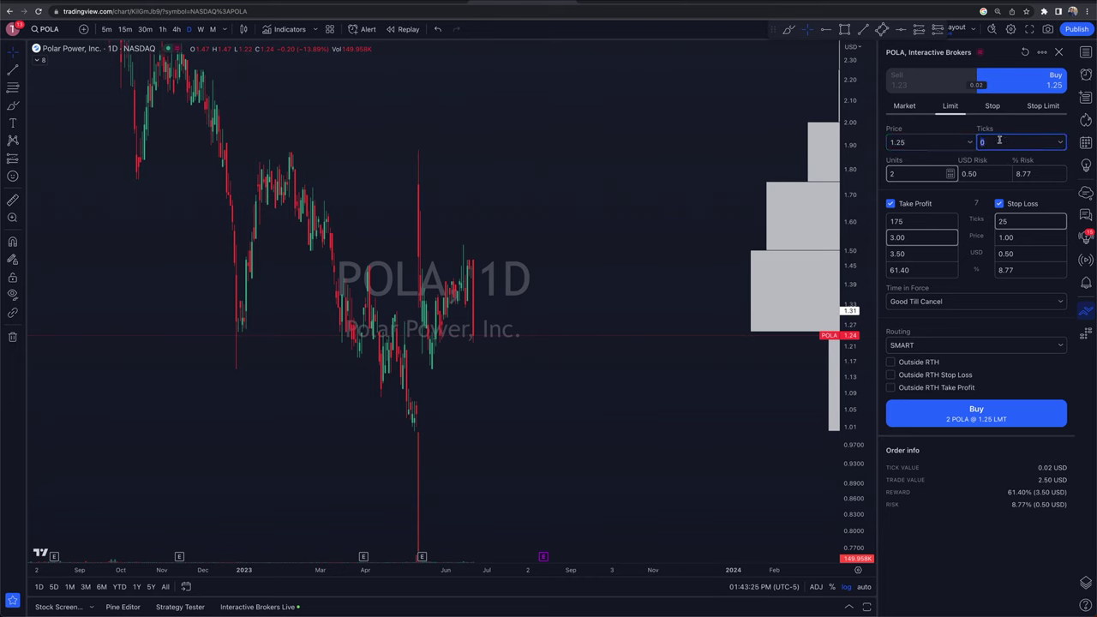
{"action": "left_click", "coordinate": [1061, 142]}
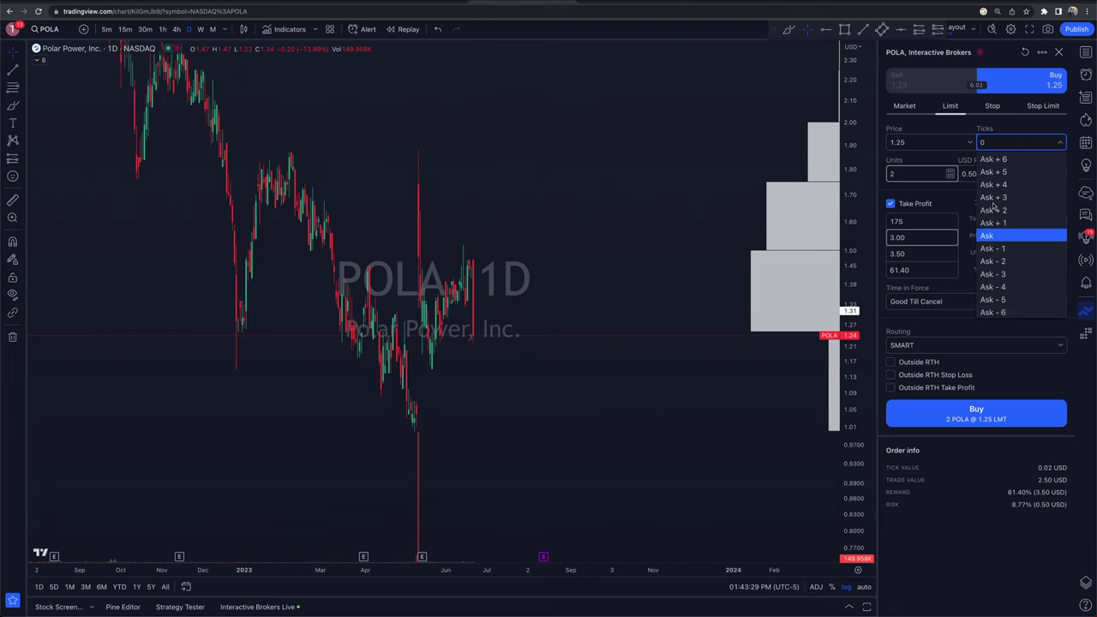
{"action": "left_click", "coordinate": [980, 124]}
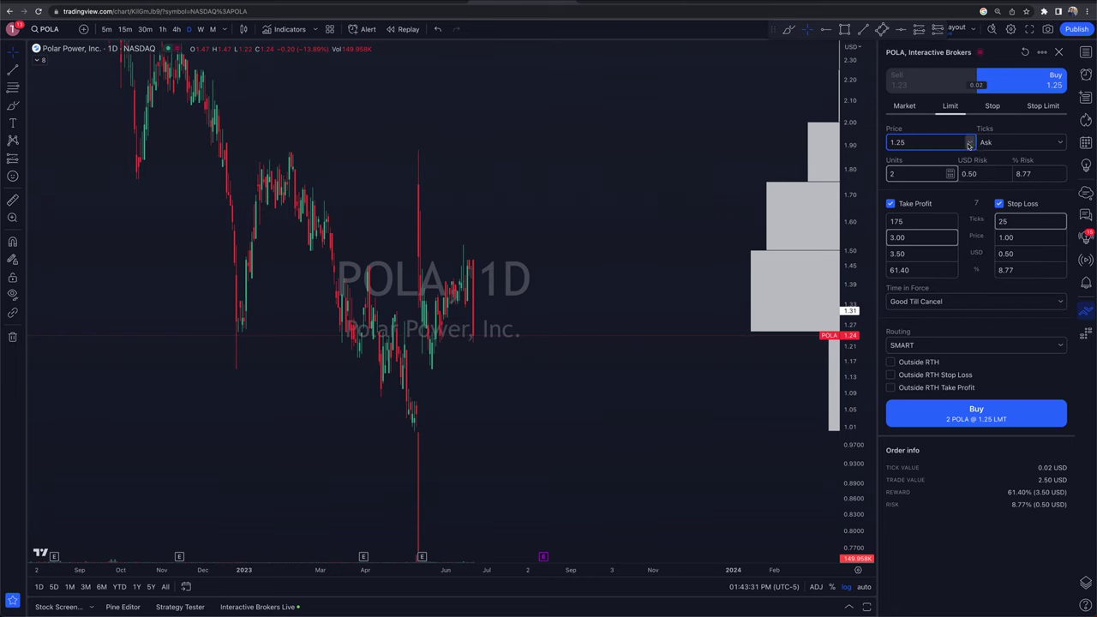
{"action": "left_click", "coordinate": [969, 142]}
{"action": "scroll", "coordinate": [917, 285], "scroll_direction": "down", "scroll_amount": 3}
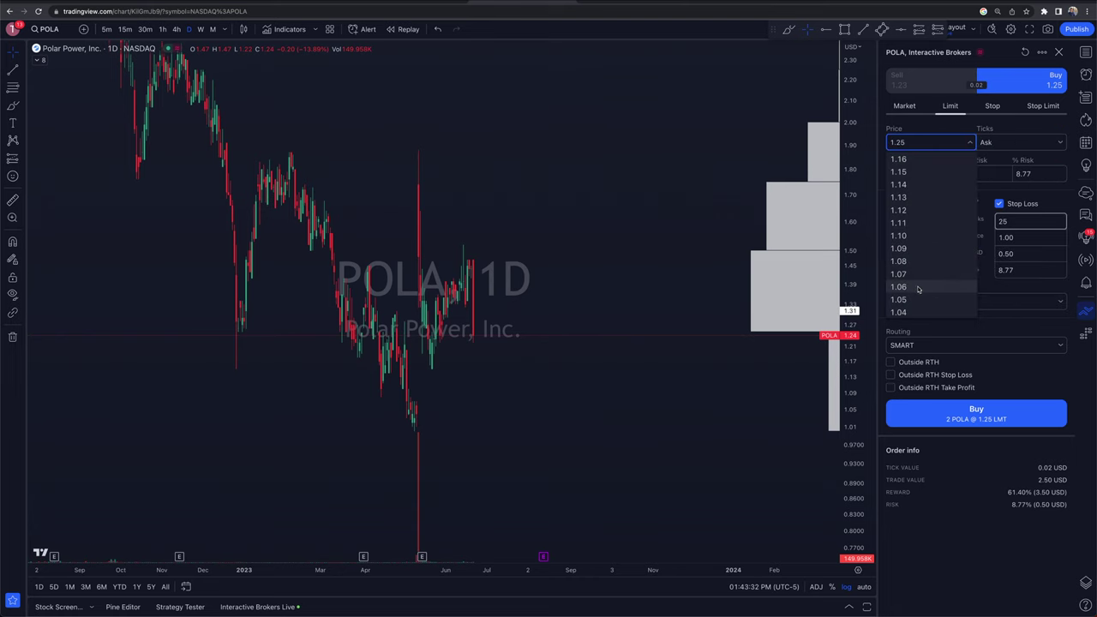
{"action": "left_click", "coordinate": [917, 235]}
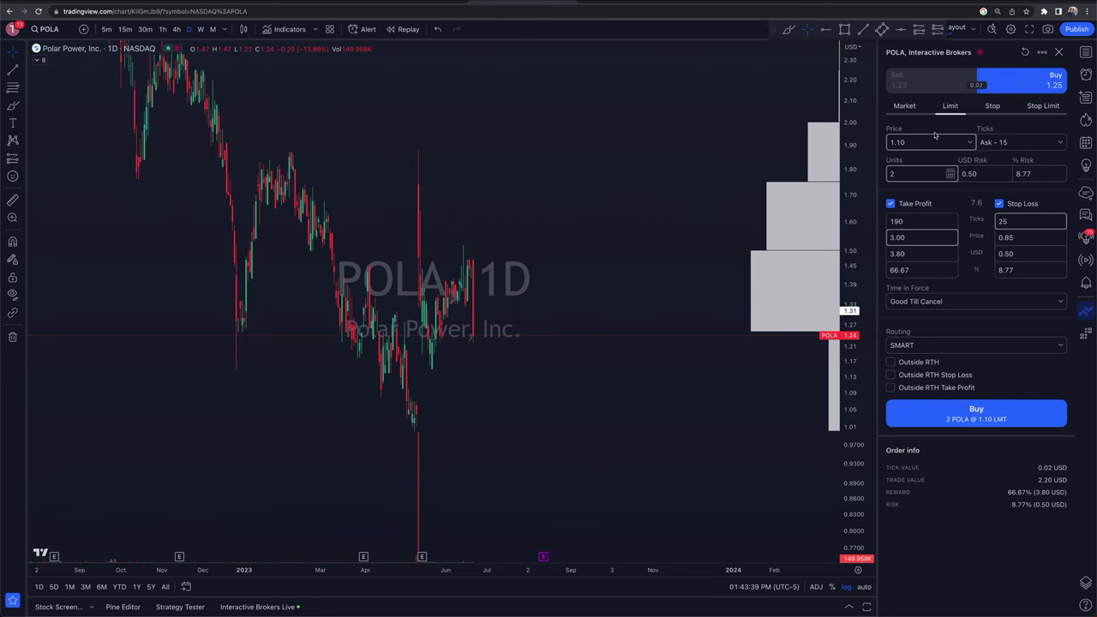
Switch the order ticket from Limit to a Market order
{"action": "left_click", "coordinate": [905, 106]}
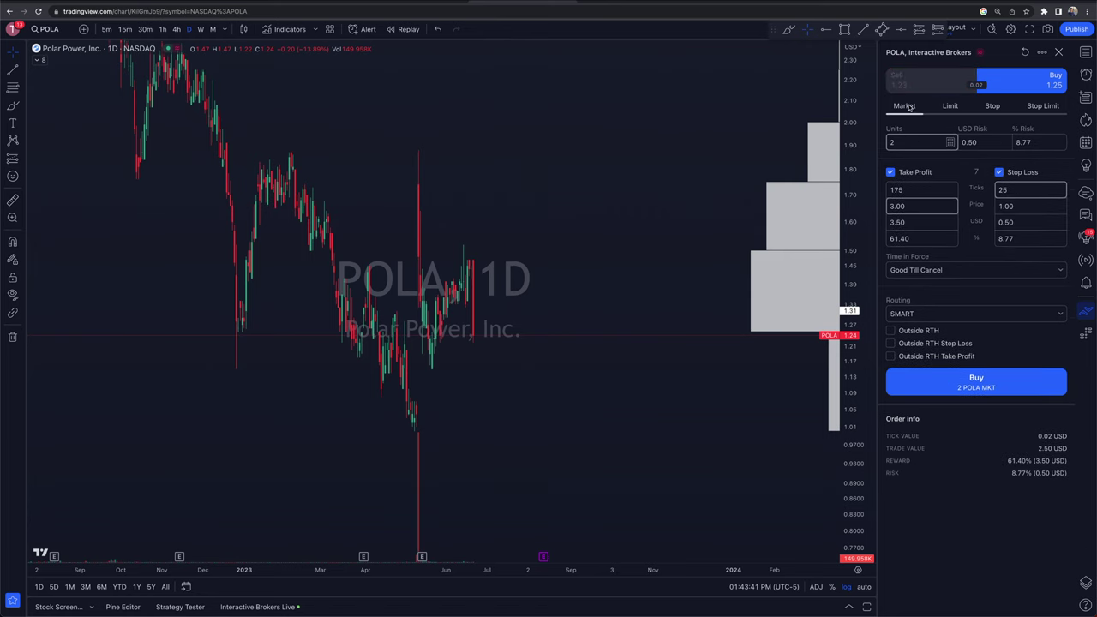
{"action": "left_click", "coordinate": [949, 107]}
{"action": "left_click", "coordinate": [904, 106]}
Set take profit to 2.00 and stop loss to 0.99, then submit the 2-share buy
{"action": "left_click", "coordinate": [910, 206]}
{"action": "type", "text": "2"}
{"action": "left_click", "coordinate": [1025, 207]}
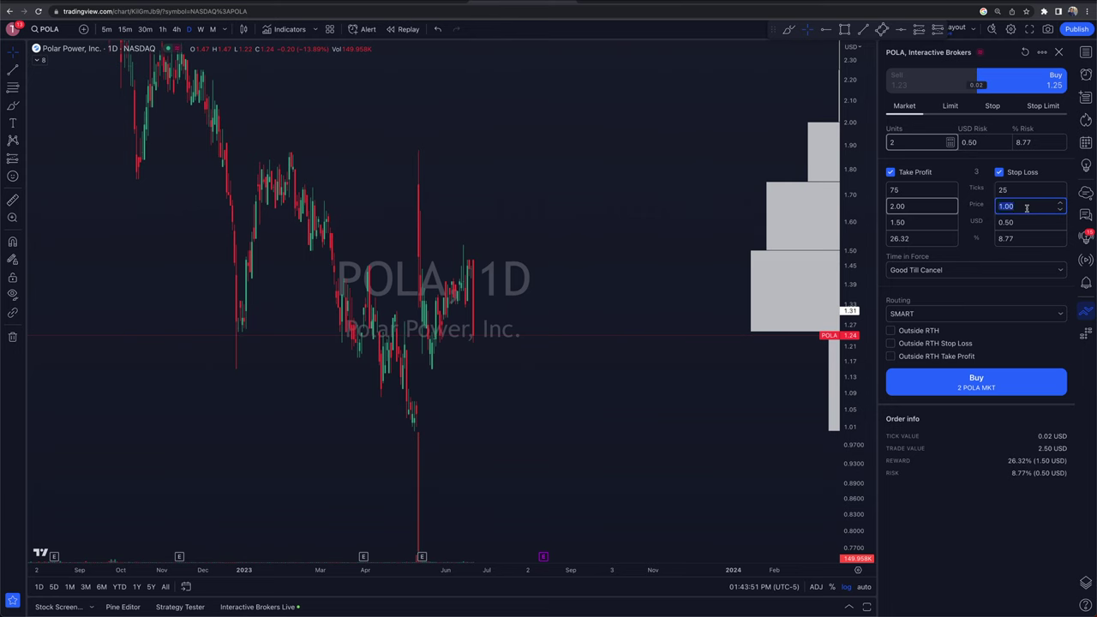
{"action": "key", "text": "BackSpace"}
{"action": "left_click", "coordinate": [982, 255]}
{"action": "left_click", "coordinate": [1060, 210]}
{"action": "left_click", "coordinate": [994, 384]}
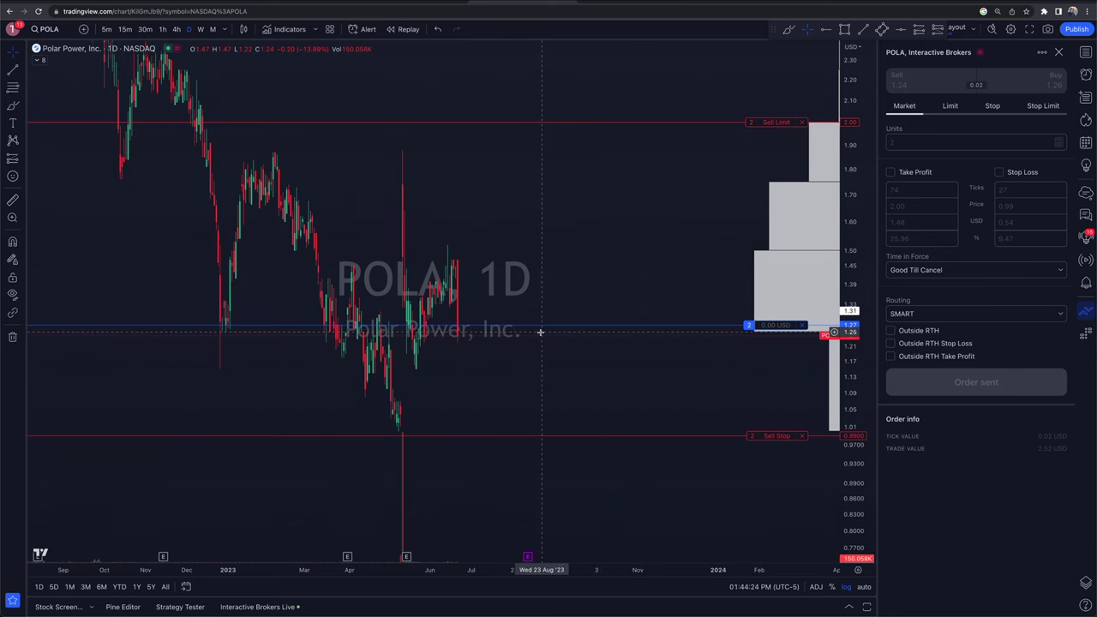
Scroll and auto-scale the chart to show the 1.27 position with 2.00 and 0.99 bracket lines
{"action": "scroll", "coordinate": [521, 355], "scroll_direction": "left", "scroll_amount": 3}
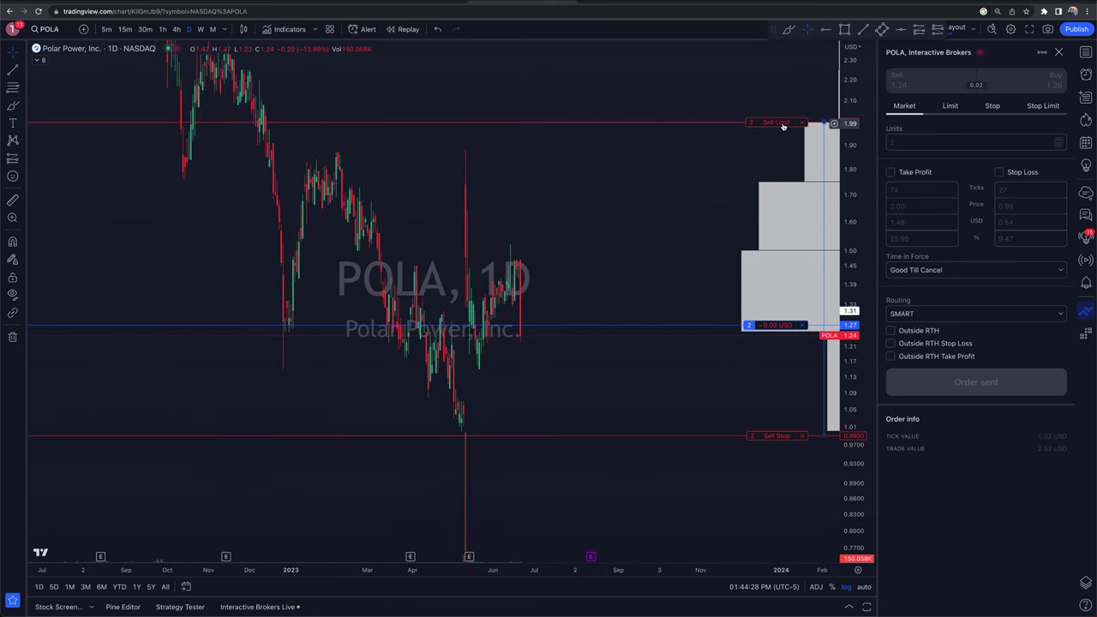
{"action": "scroll", "coordinate": [597, 360], "scroll_direction": "down", "scroll_amount": 3}
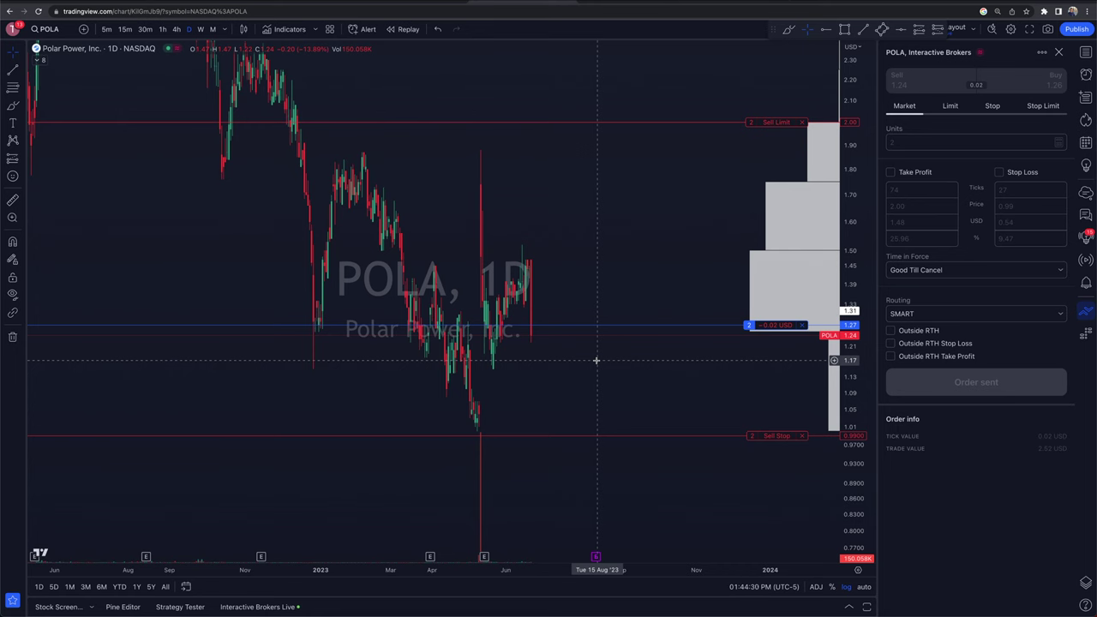
{"action": "scroll", "coordinate": [596, 397], "scroll_direction": "right", "scroll_amount": 1}
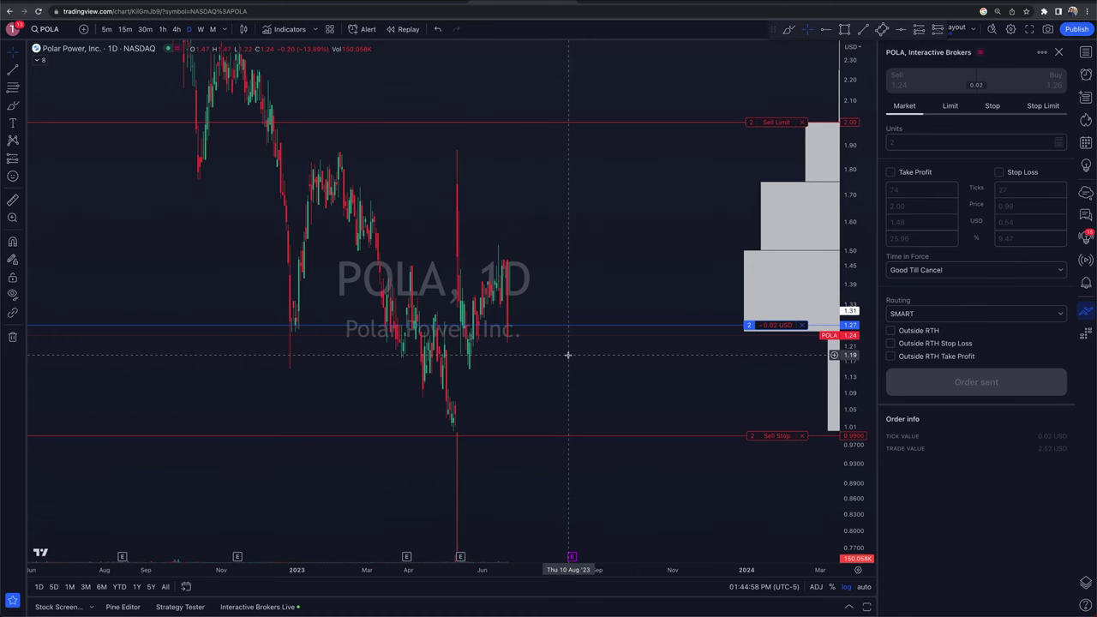
{"action": "scroll", "coordinate": [567, 354], "scroll_direction": "down", "scroll_amount": 5}
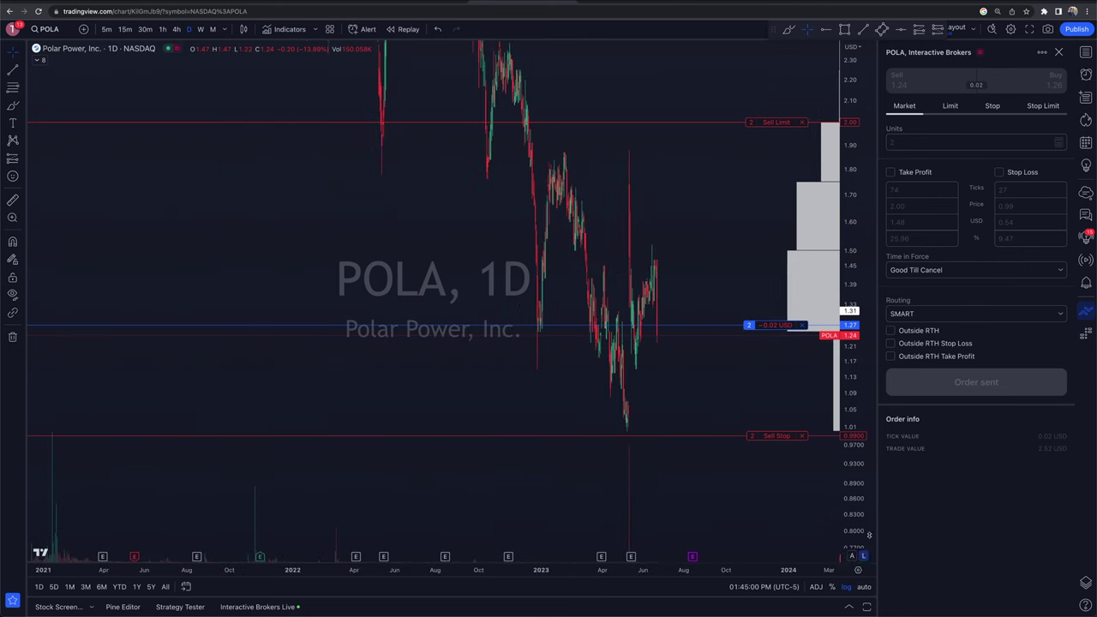
{"action": "left_click", "coordinate": [864, 586]}
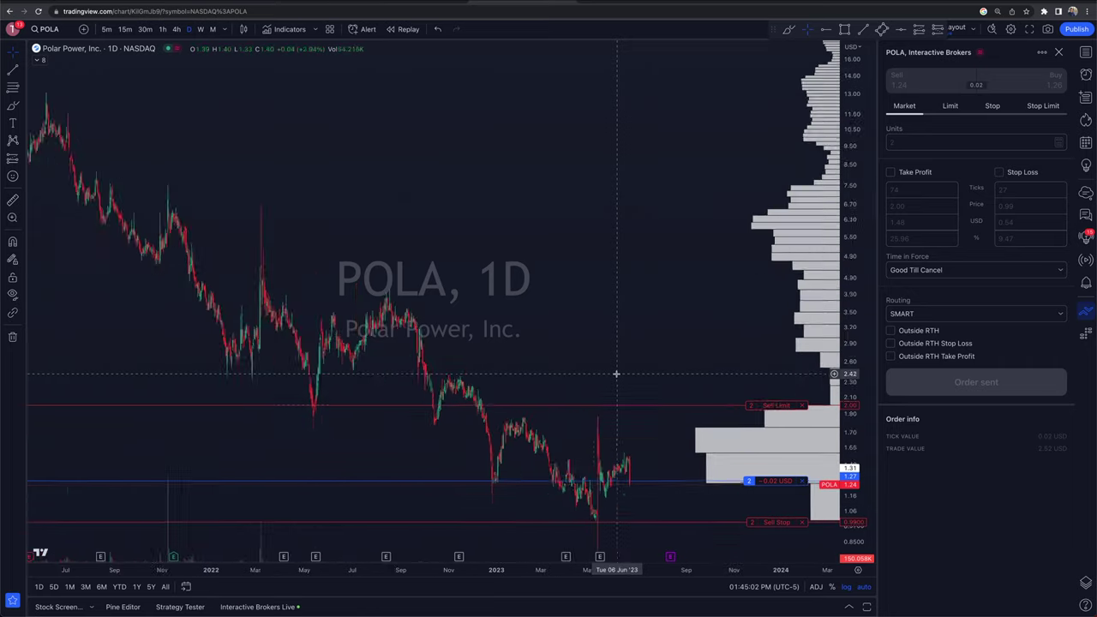
{"action": "scroll", "coordinate": [616, 374], "scroll_direction": "up", "scroll_amount": 2}
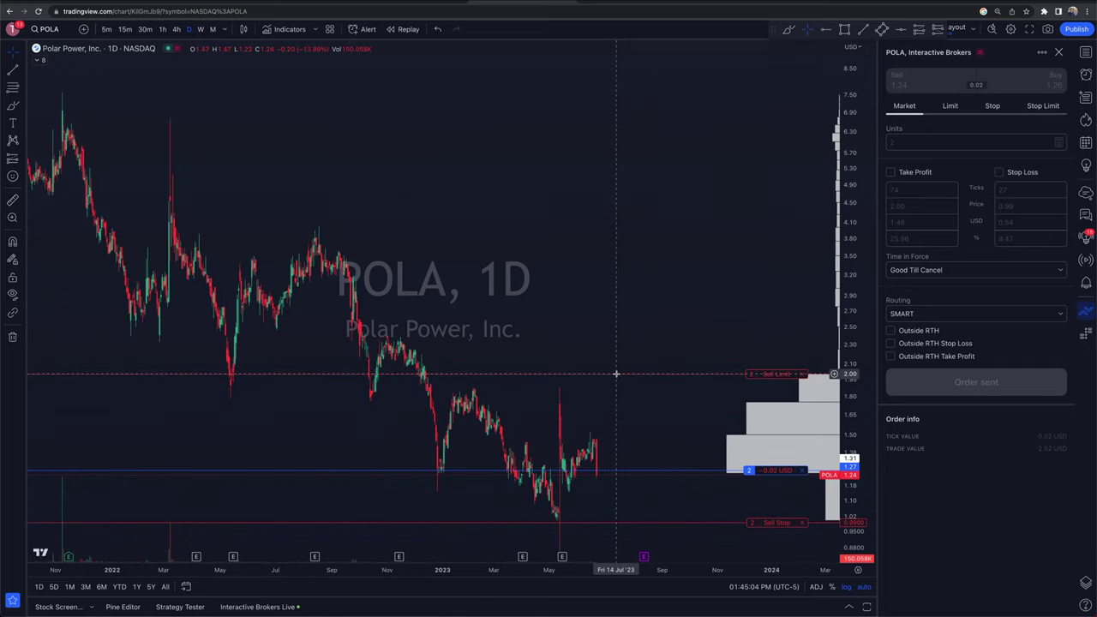